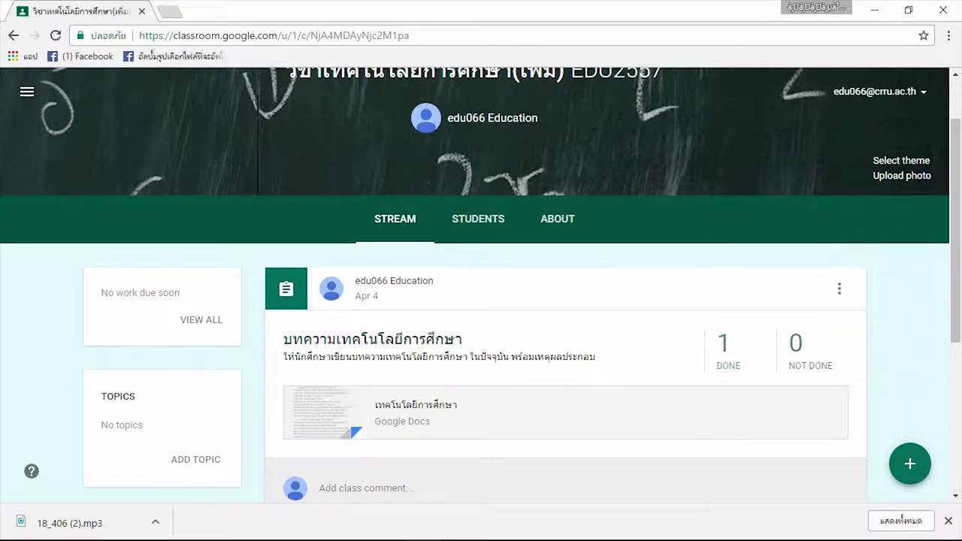
- Create an assignment titled "บทความเทคโนโลยีการศึกษา" with the instructions "ให้เขียนบทความเทคโนโลยีการศึกษาพร้อมเหตุผลประกอบ"
{"action": "mouse_move", "coordinate": [906, 462]}
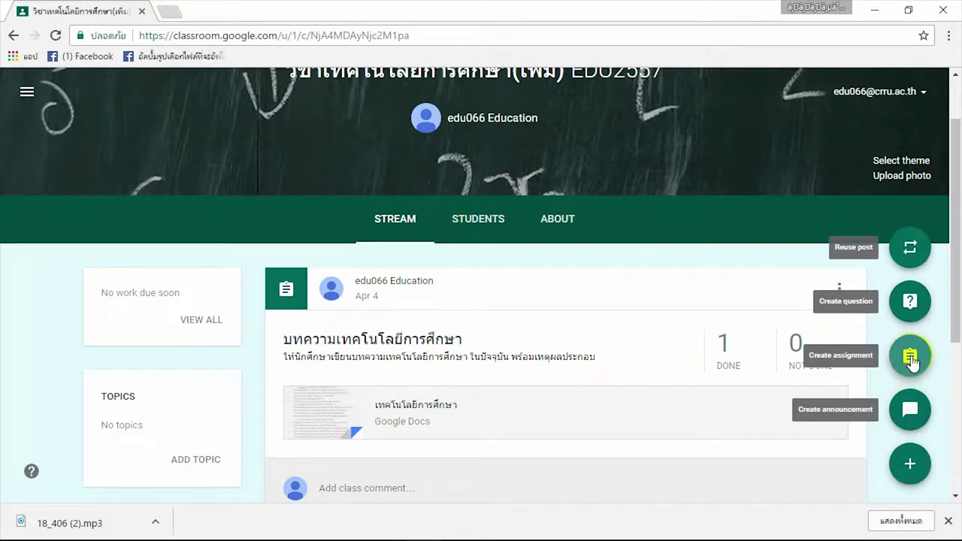
{"action": "left_click", "coordinate": [911, 358]}
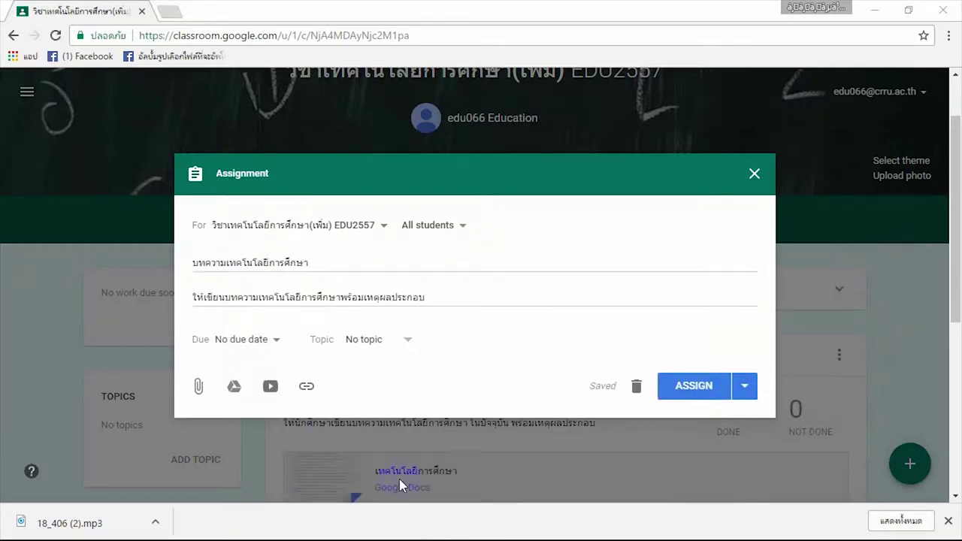
{"action": "left_click", "coordinate": [318, 260]}
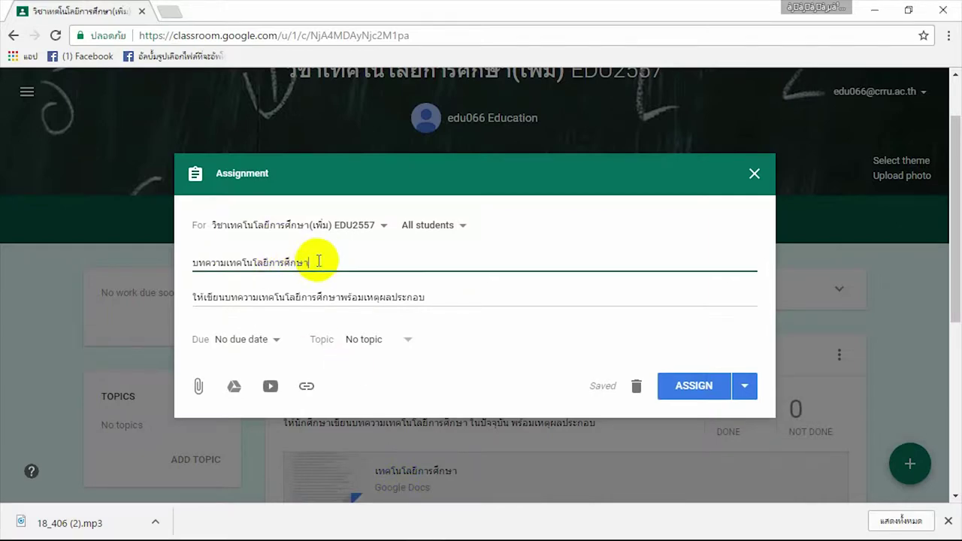
{"action": "left_click", "coordinate": [461, 295]}
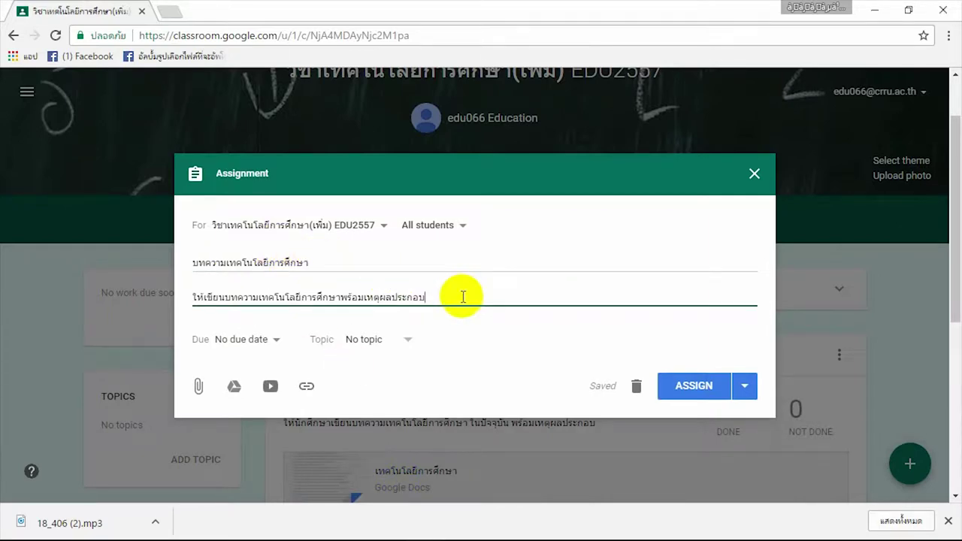
- Set the assignment's due date to Apr 20, 2017 with the time 11:59 PM
{"action": "left_click", "coordinate": [264, 343]}
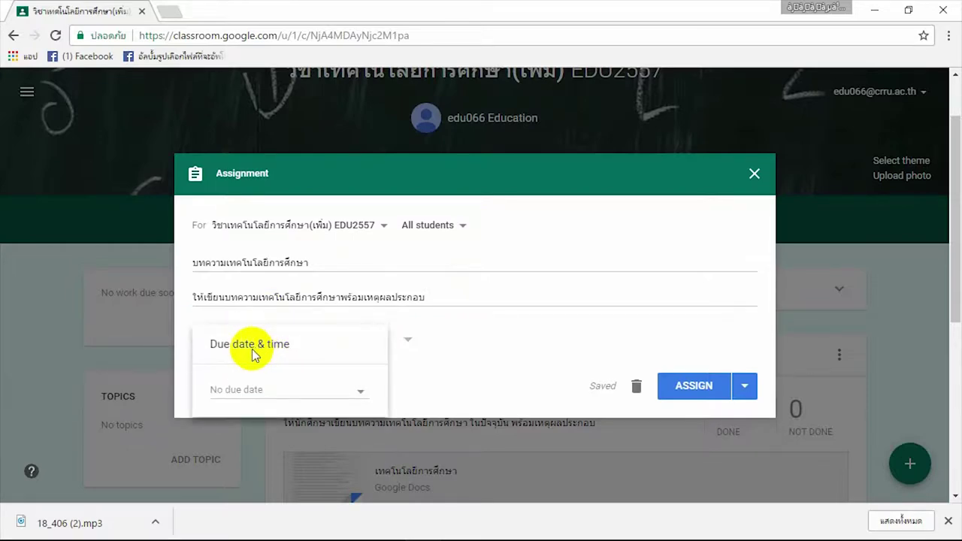
{"action": "left_click", "coordinate": [290, 389]}
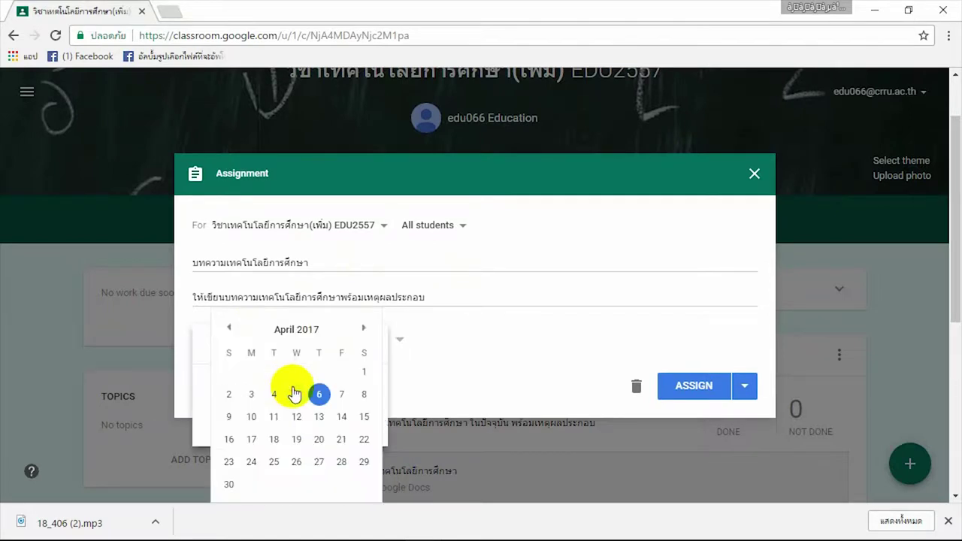
{"action": "left_click", "coordinate": [319, 441]}
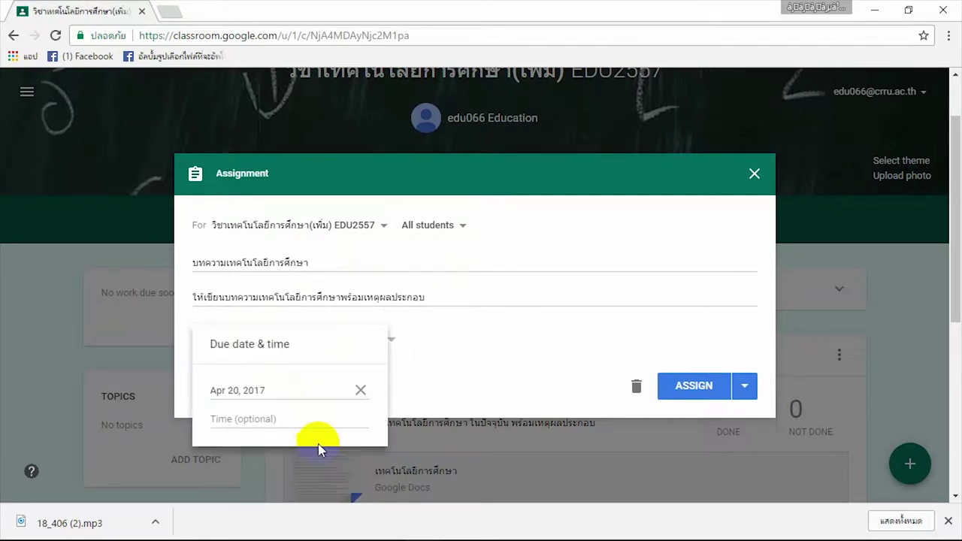
{"action": "left_click", "coordinate": [467, 318]}
{"action": "left_click", "coordinate": [272, 337]}
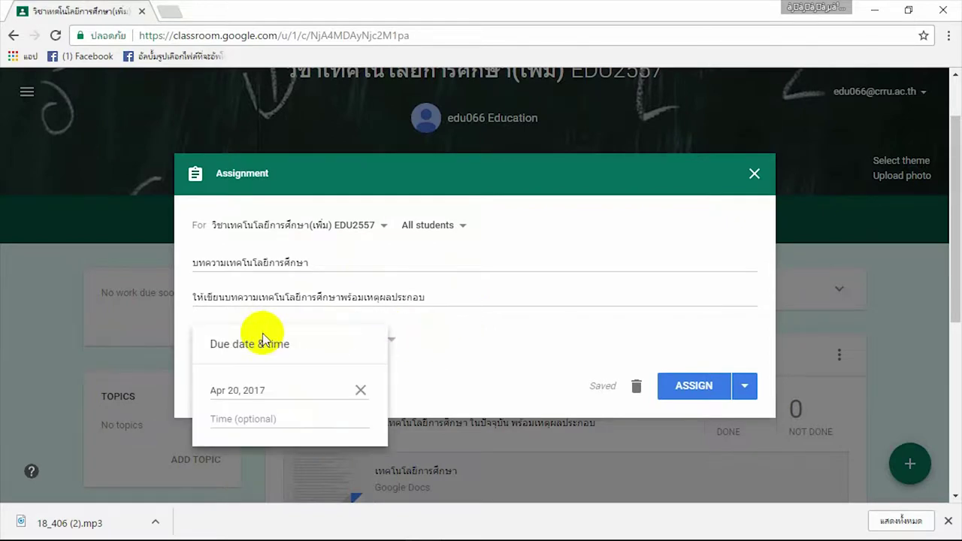
{"action": "left_click", "coordinate": [270, 418]}
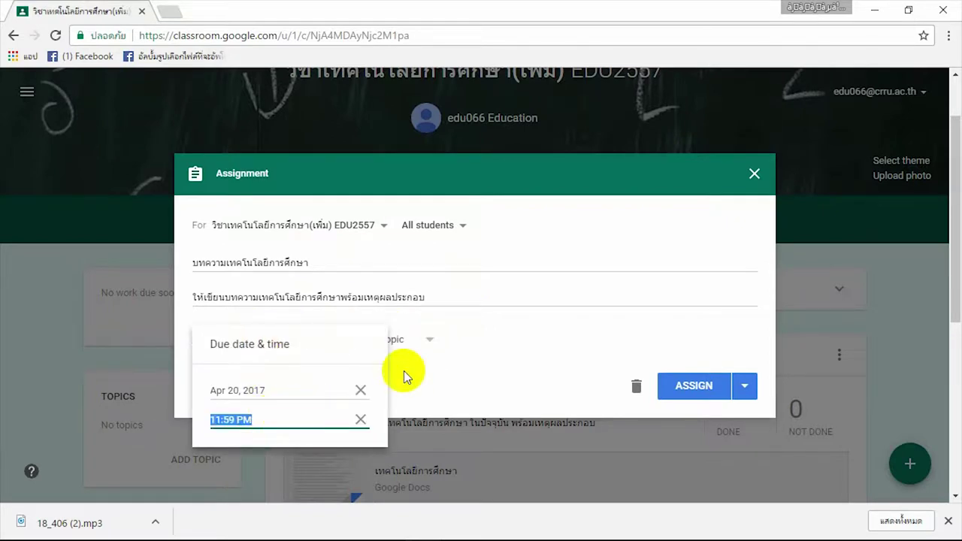
{"action": "left_click", "coordinate": [508, 333]}
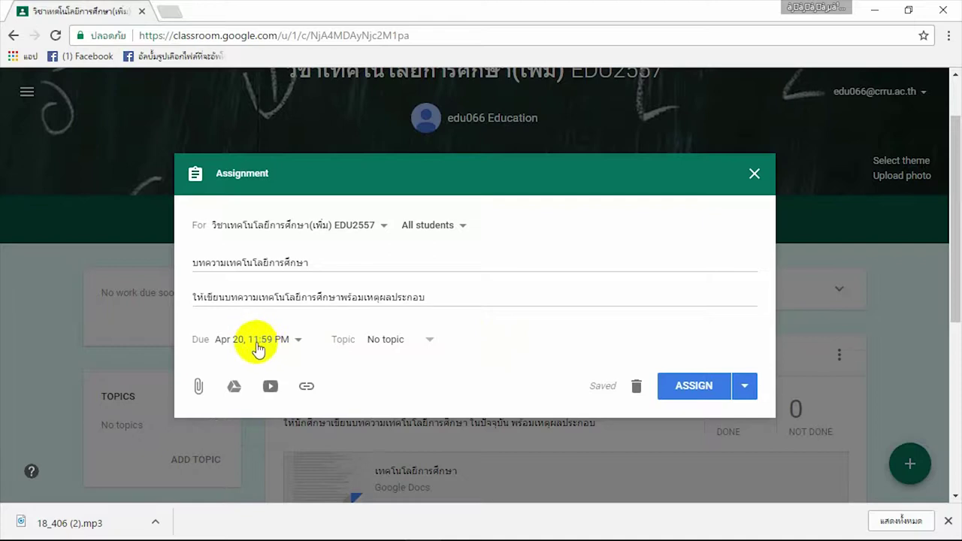
- Attach the file 18_504.rar from the recent Google Drive files to the assignment
{"action": "left_click", "coordinate": [200, 388]}
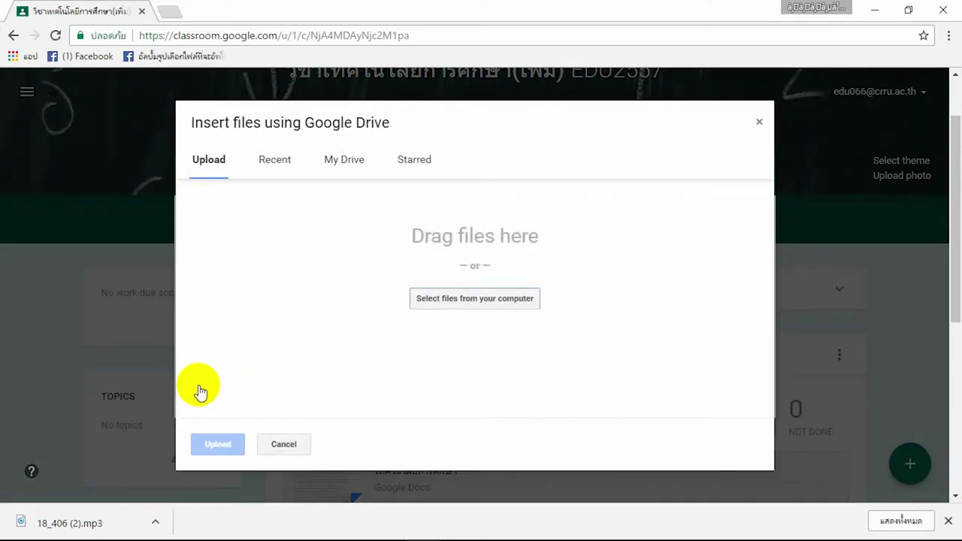
{"action": "left_click", "coordinate": [345, 161]}
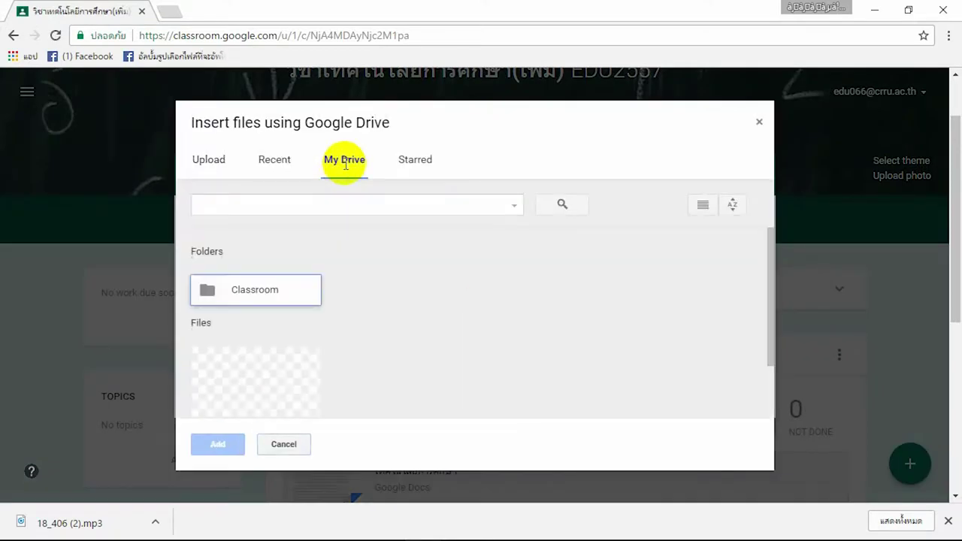
{"action": "scroll", "coordinate": [291, 320], "scroll_direction": "down", "scroll_amount": 2}
{"action": "scroll", "coordinate": [293, 322], "scroll_direction": "up", "scroll_amount": 2}
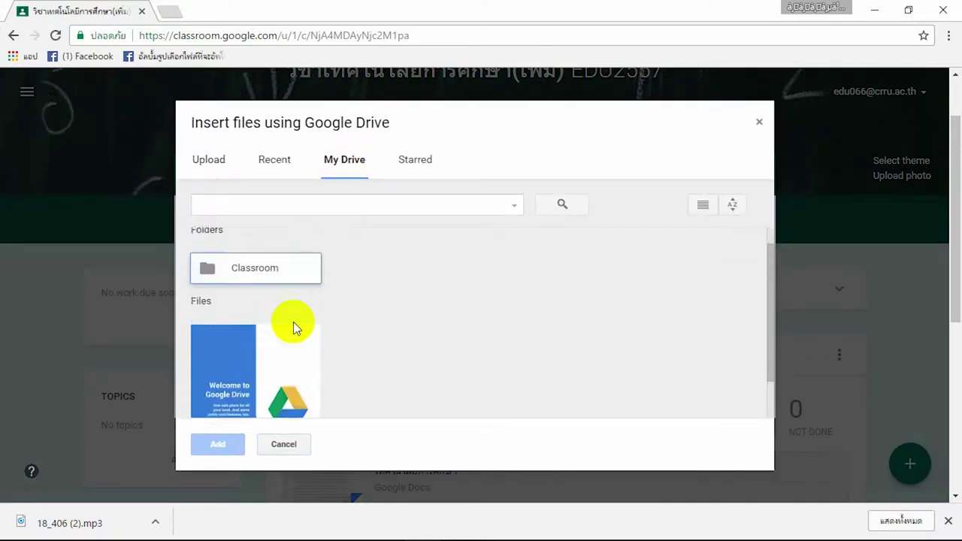
{"action": "left_click", "coordinate": [290, 164]}
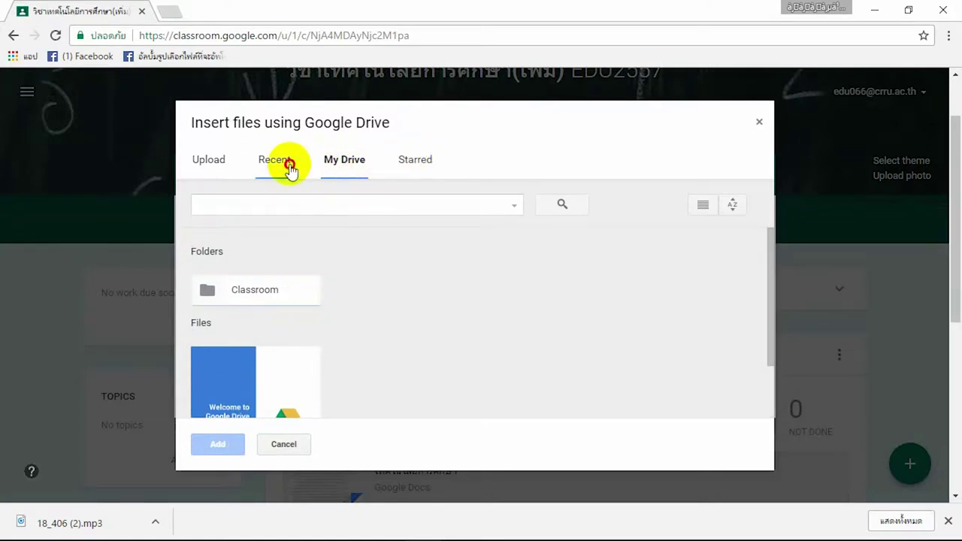
{"action": "left_click", "coordinate": [219, 166]}
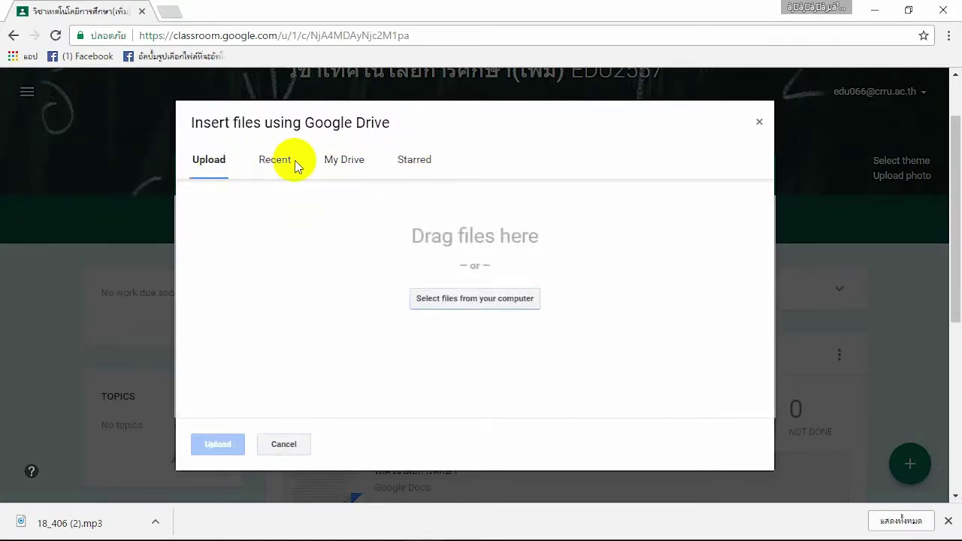
{"action": "left_click", "coordinate": [277, 168]}
{"action": "left_click", "coordinate": [259, 316]}
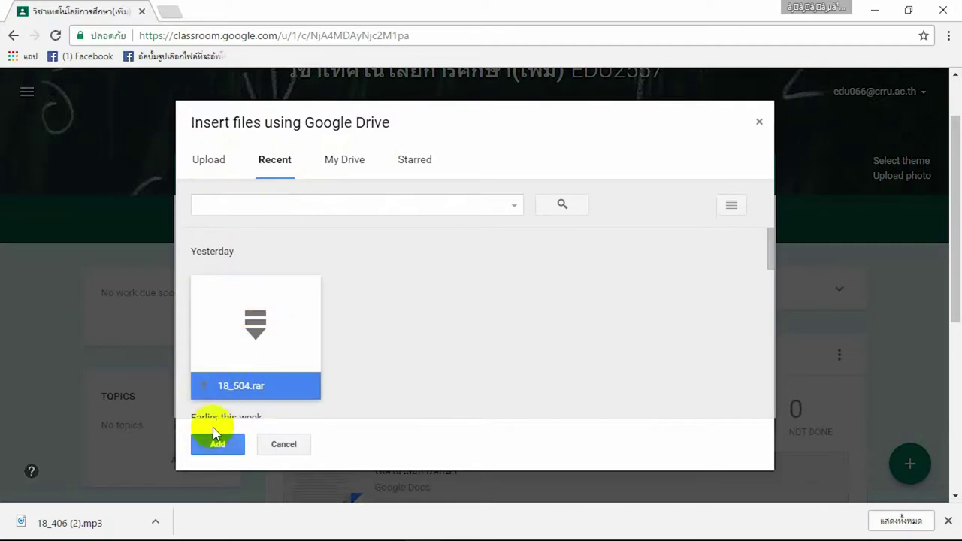
{"action": "left_click", "coordinate": [217, 444]}
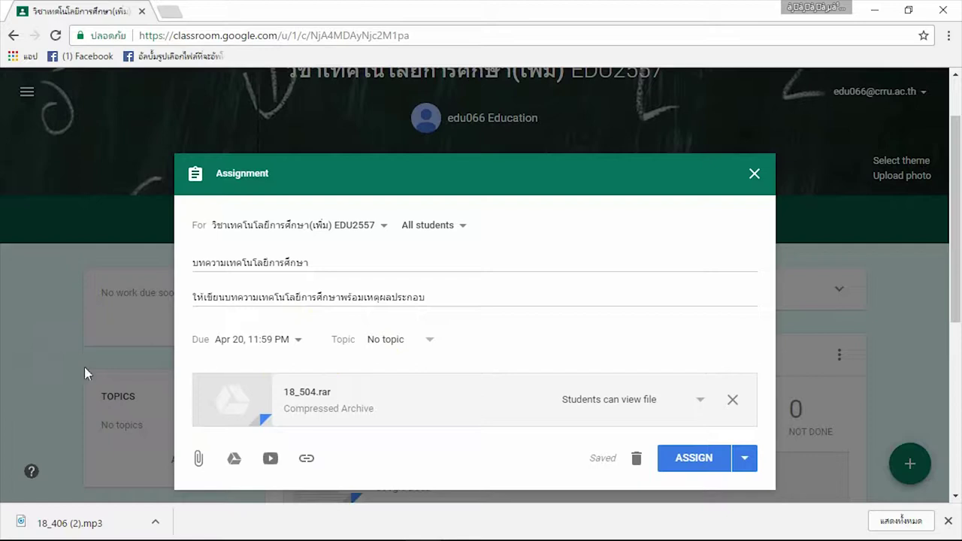
- Allow students to edit the attached 18_504.rar file and assign the work to the class
{"action": "left_click", "coordinate": [626, 404]}
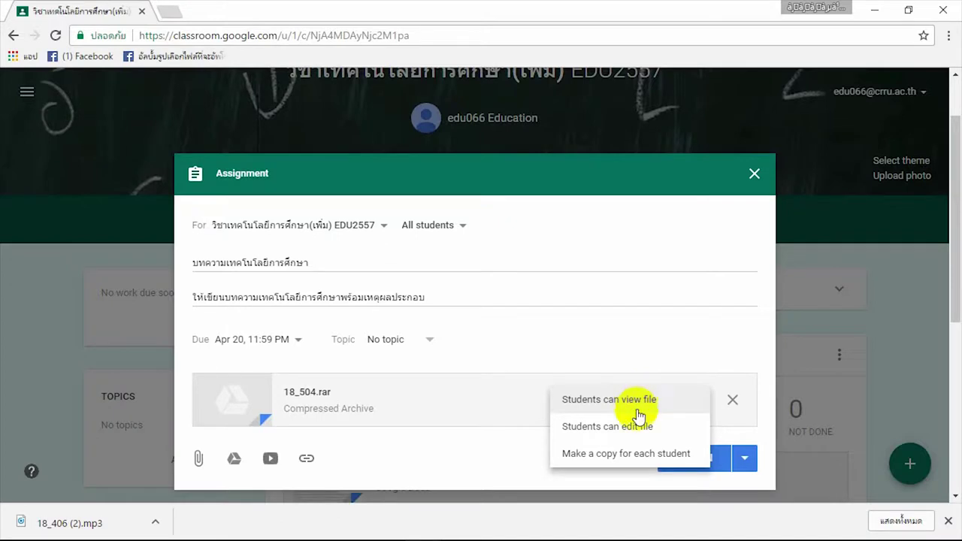
{"action": "left_click", "coordinate": [635, 433]}
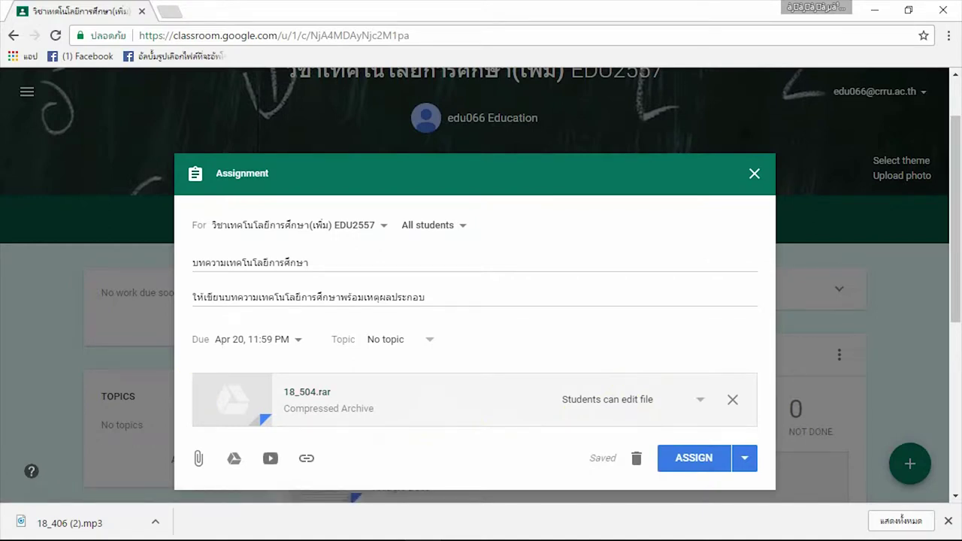
{"action": "left_click", "coordinate": [632, 405]}
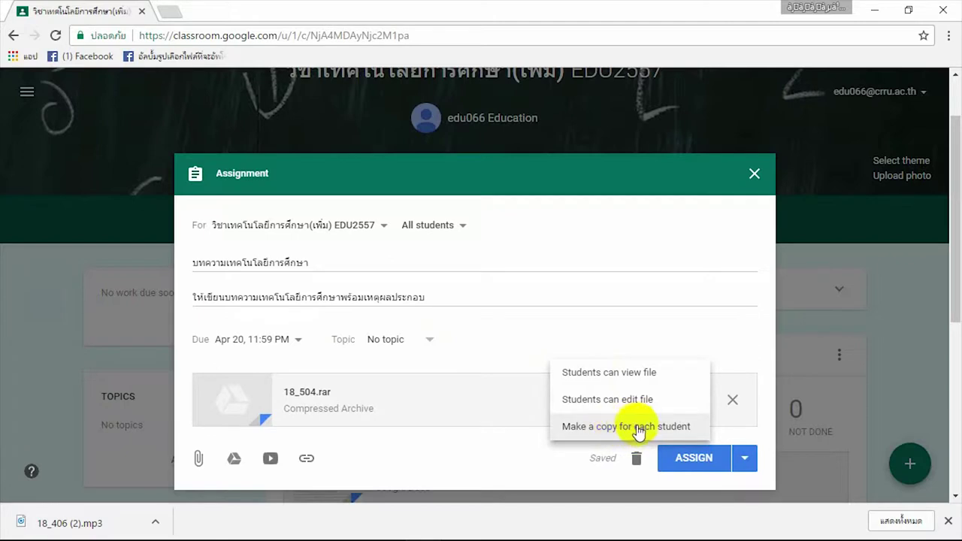
{"action": "left_click", "coordinate": [683, 321]}
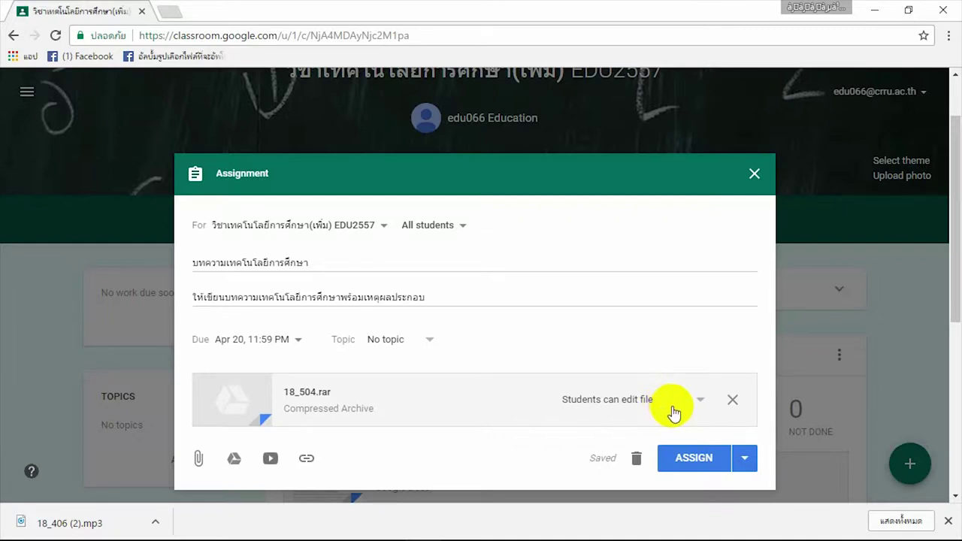
{"action": "left_click", "coordinate": [688, 463]}
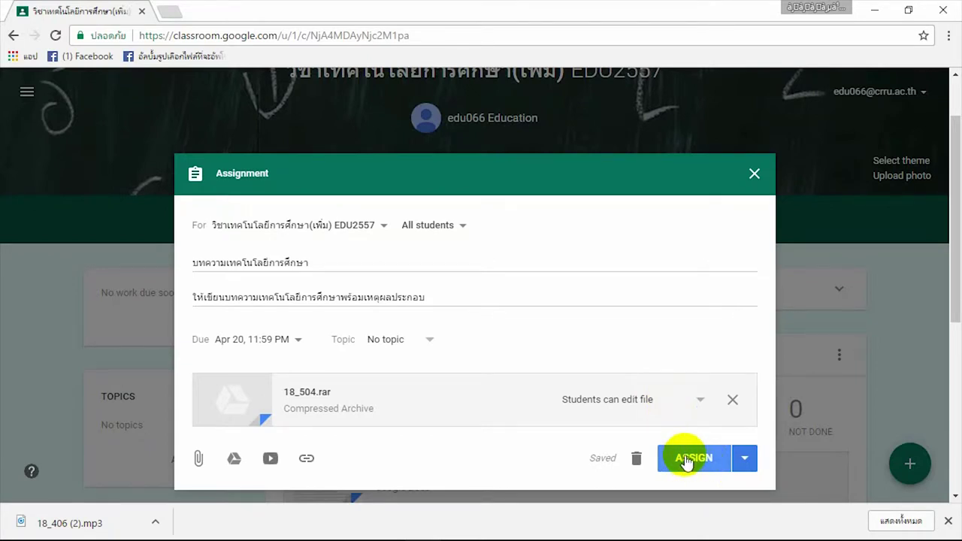
{"action": "left_click", "coordinate": [687, 460]}
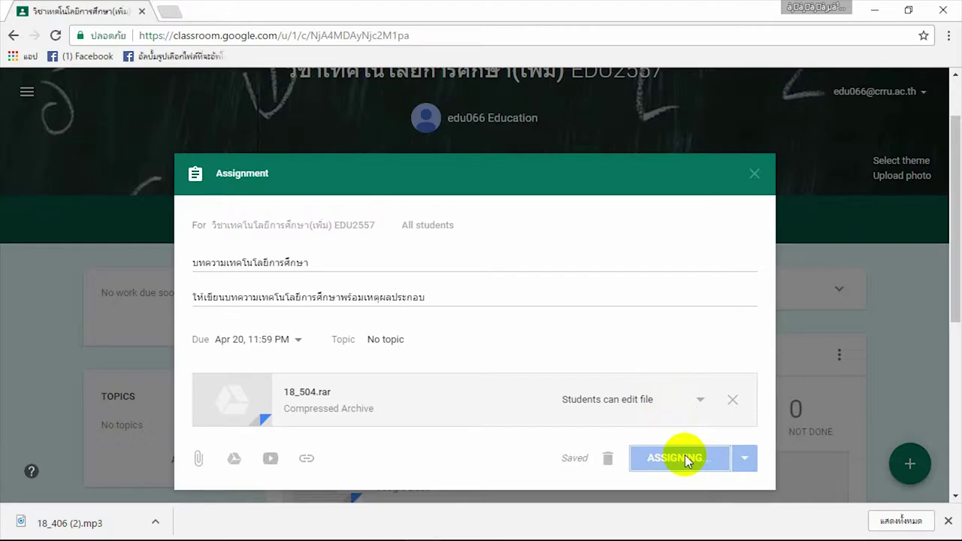
- Review the newly posted assignment and the older post below it in the class stream
{"action": "scroll", "coordinate": [474, 346], "scroll_direction": "down", "scroll_amount": 1}
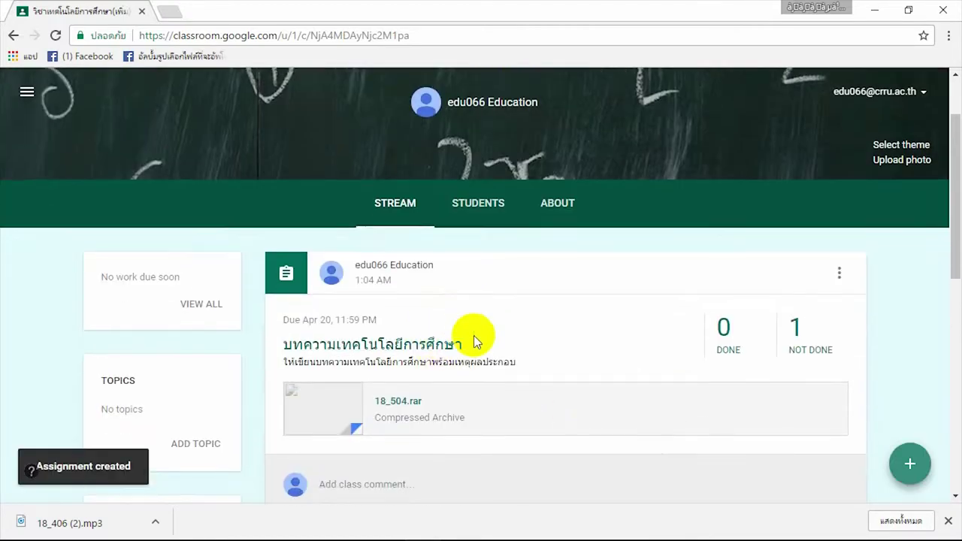
{"action": "scroll", "coordinate": [474, 339], "scroll_direction": "down", "scroll_amount": 2}
{"action": "scroll", "coordinate": [476, 338], "scroll_direction": "up", "scroll_amount": 2}
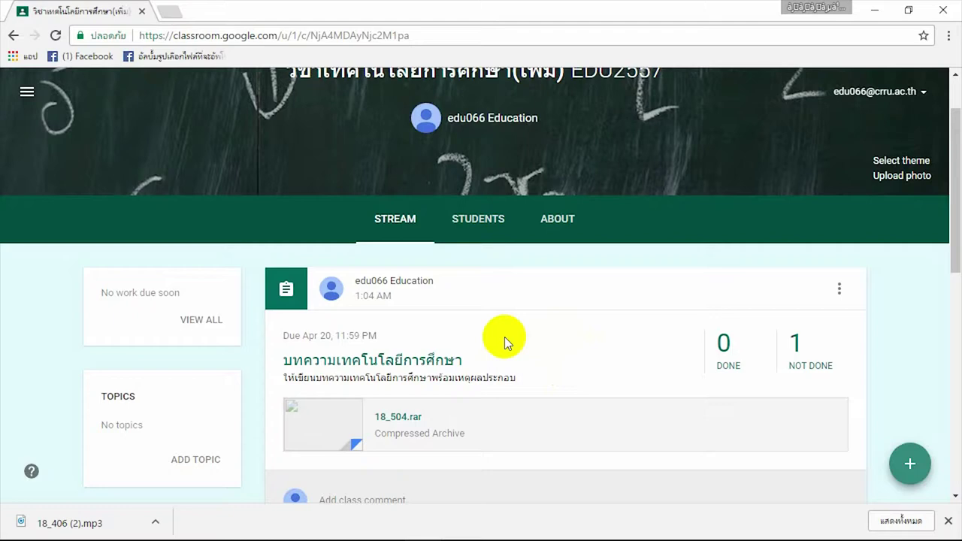
{"action": "scroll", "coordinate": [504, 336], "scroll_direction": "up", "scroll_amount": 1}
{"action": "scroll", "coordinate": [505, 337], "scroll_direction": "down", "scroll_amount": 2}
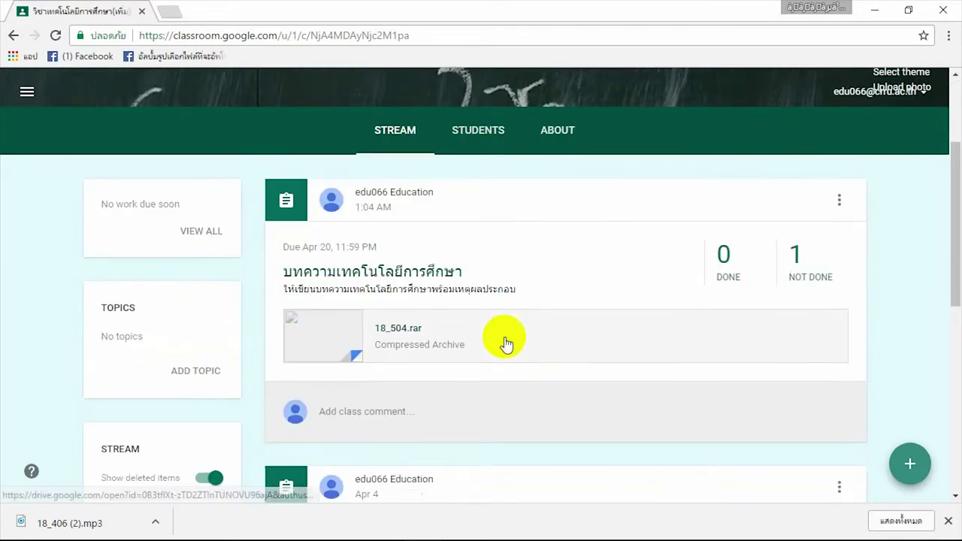
{"action": "scroll", "coordinate": [504, 337], "scroll_direction": "down", "scroll_amount": 1}
{"action": "scroll", "coordinate": [521, 269], "scroll_direction": "up", "scroll_amount": 1}
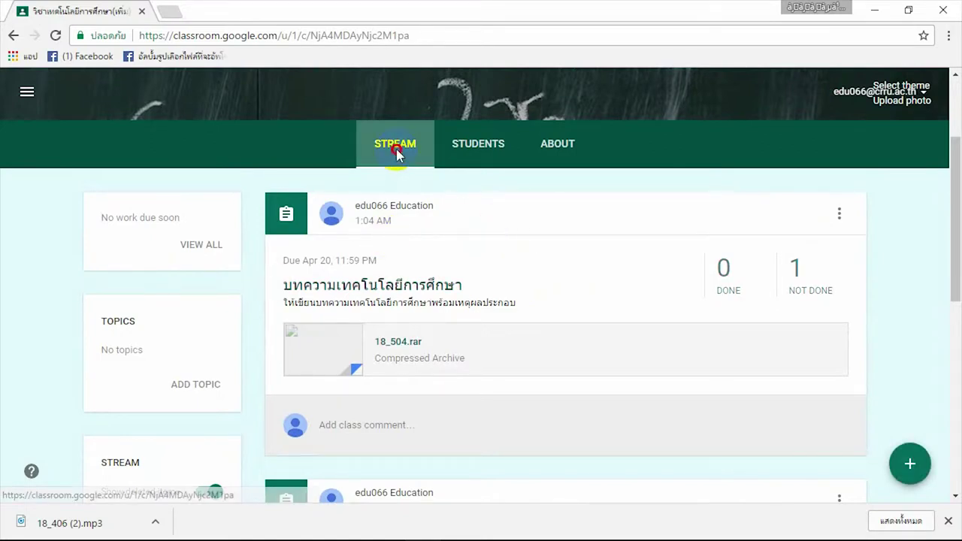
{"action": "scroll", "coordinate": [625, 201], "scroll_direction": "down", "scroll_amount": 1}
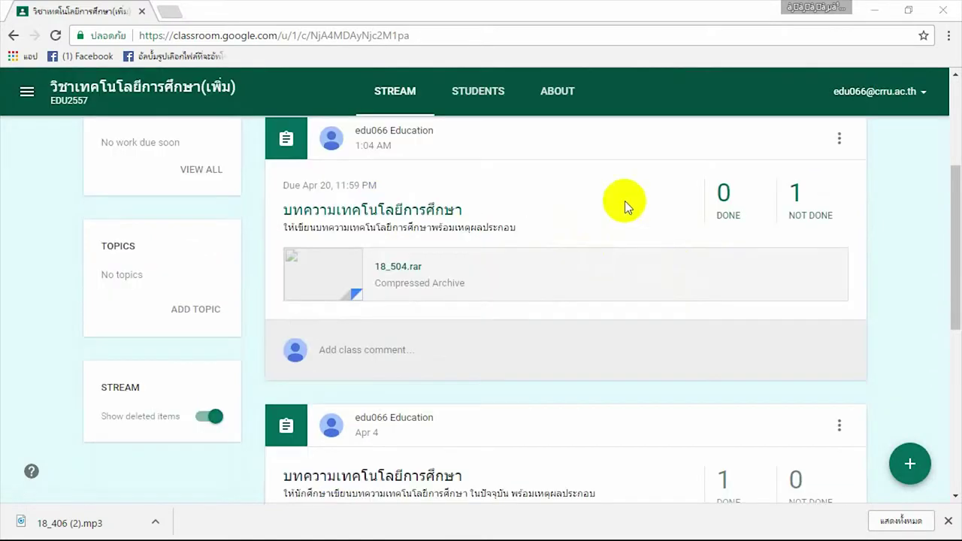
{"action": "left_click", "coordinate": [839, 139]}
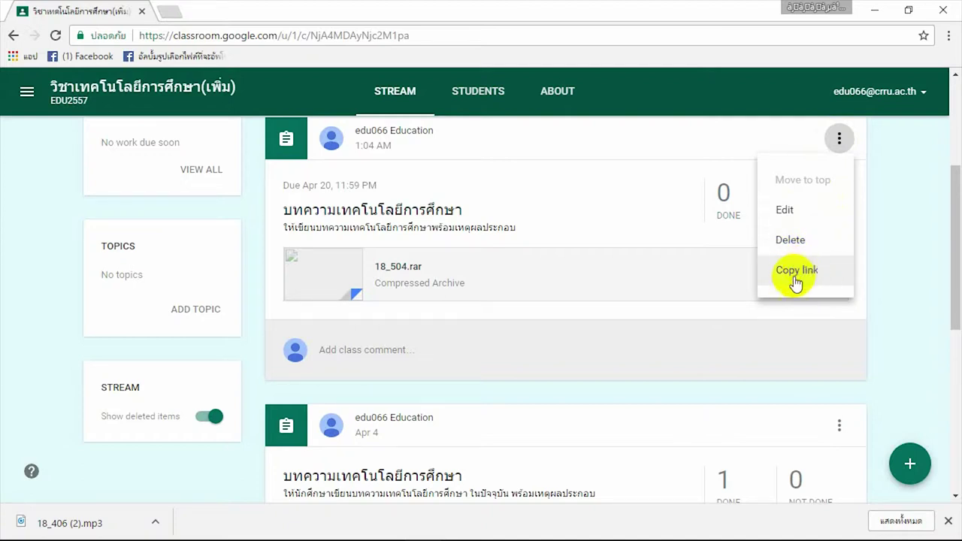
{"action": "left_click", "coordinate": [636, 140]}
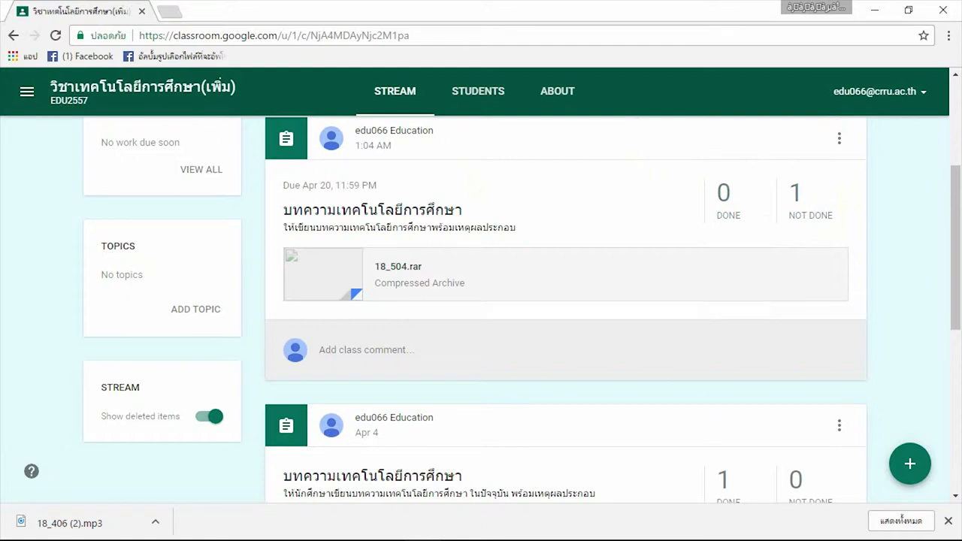
{"action": "left_click", "coordinate": [839, 143]}
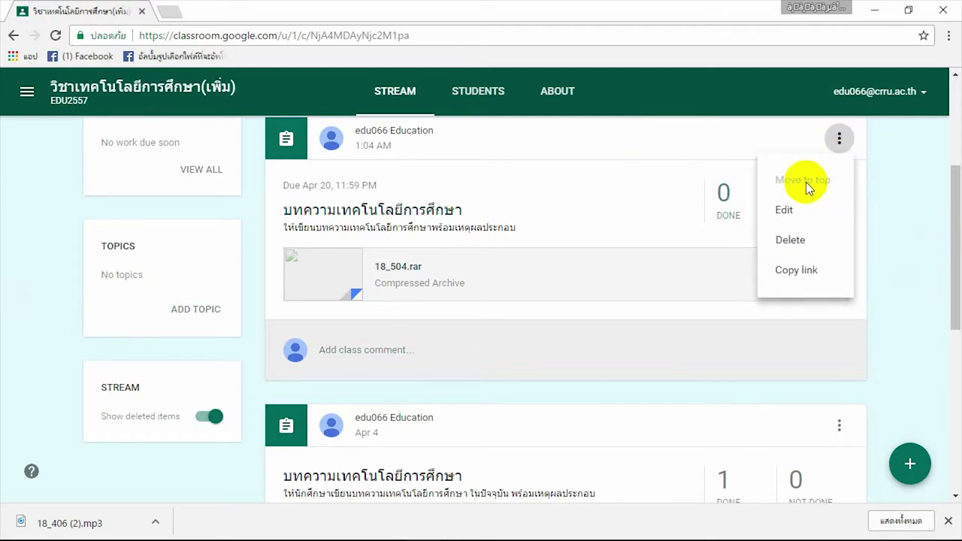
{"action": "scroll", "coordinate": [805, 183], "scroll_direction": "up", "scroll_amount": 2}
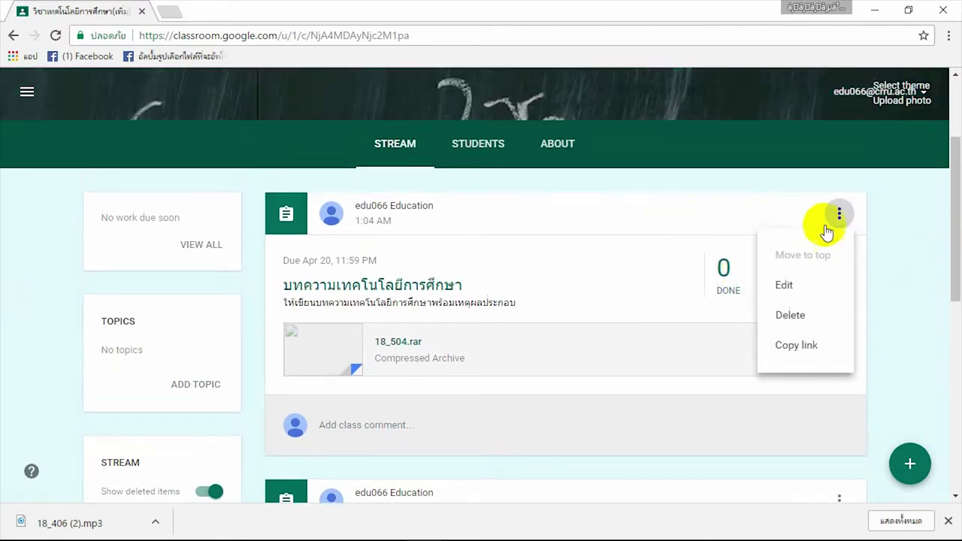
{"action": "left_click", "coordinate": [639, 219]}
- Open the newly posted article assignment for editing and look over its details
{"action": "left_click", "coordinate": [840, 216]}
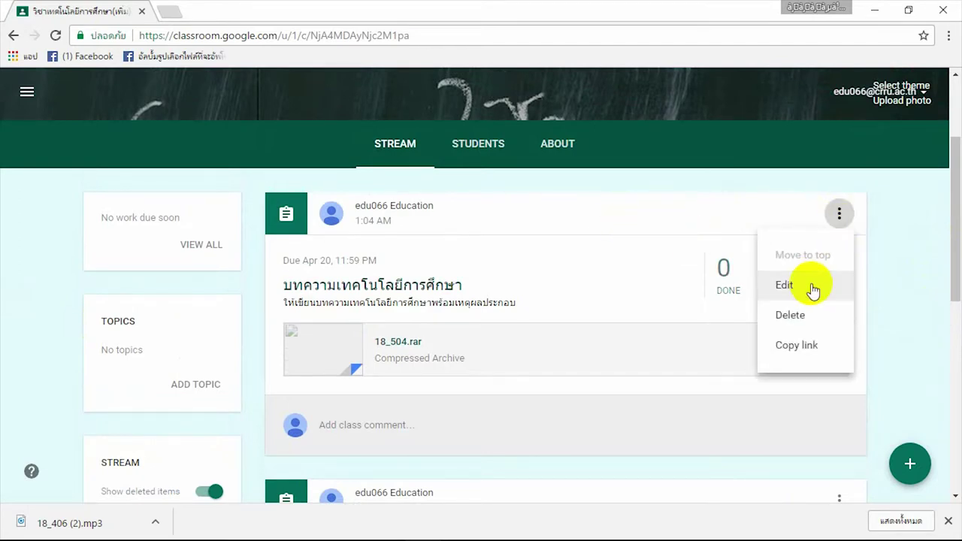
{"action": "left_click", "coordinate": [811, 287]}
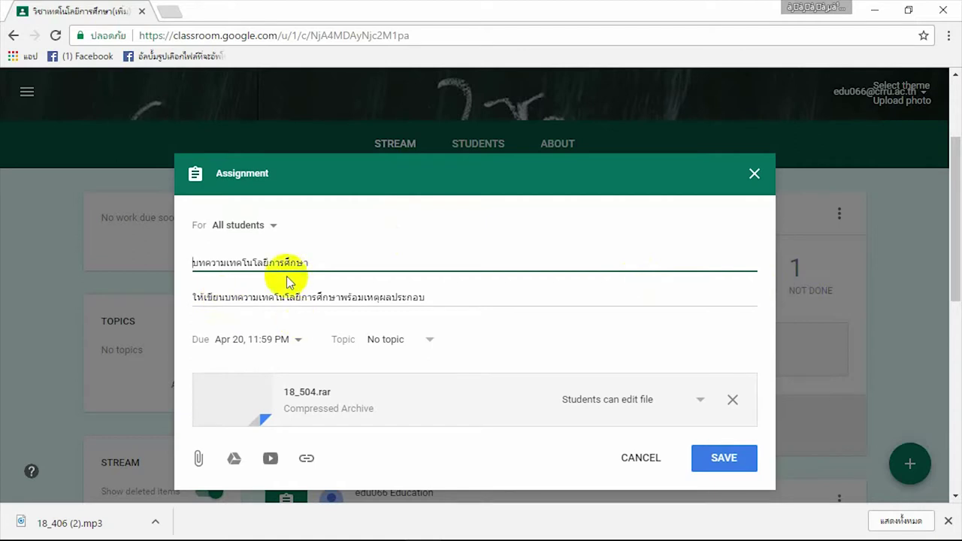
{"action": "scroll", "coordinate": [301, 300], "scroll_direction": "down", "scroll_amount": 3}
{"action": "scroll", "coordinate": [365, 279], "scroll_direction": "up", "scroll_amount": 2}
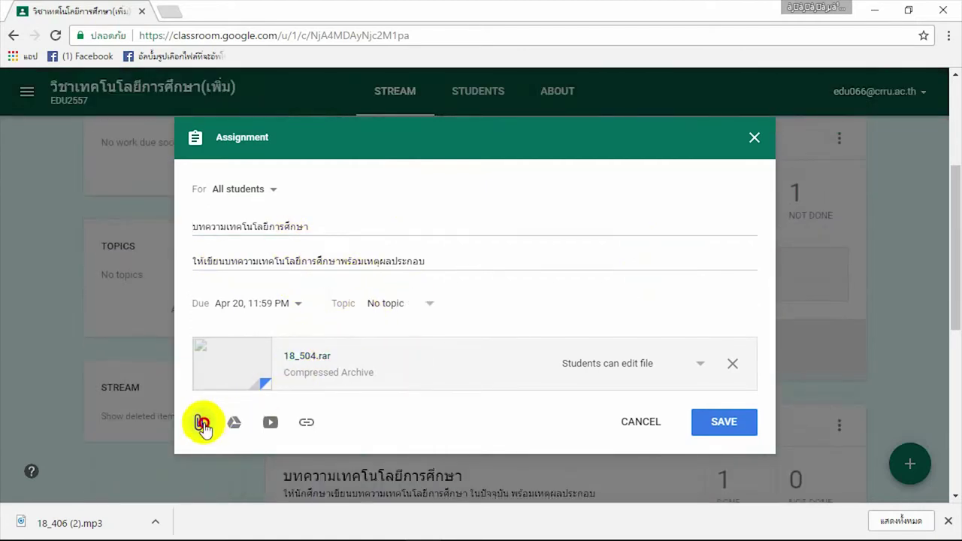
- Attach the Getting started PDF from My Drive to the article assignment and save the edited assignment
{"action": "left_click", "coordinate": [199, 422]}
{"action": "left_click", "coordinate": [342, 162]}
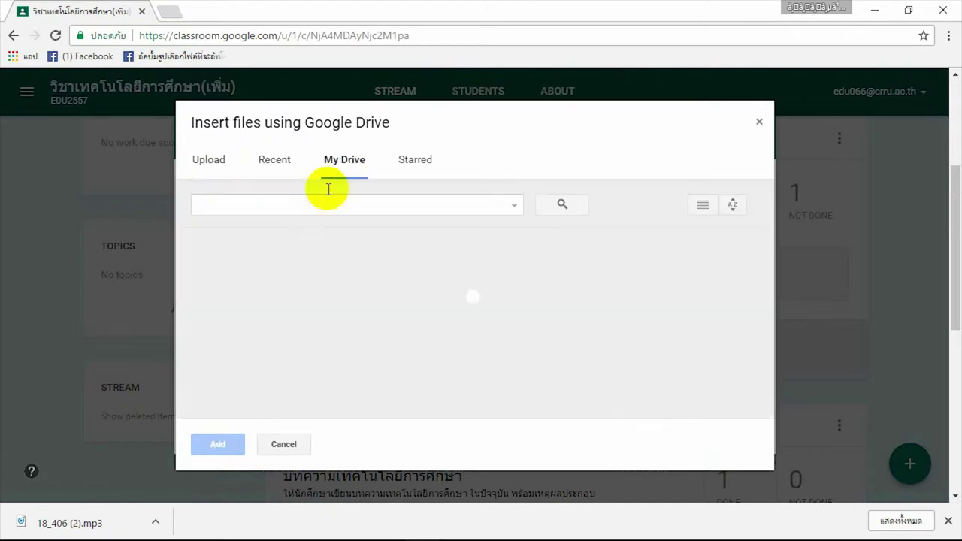
{"action": "left_click", "coordinate": [217, 444]}
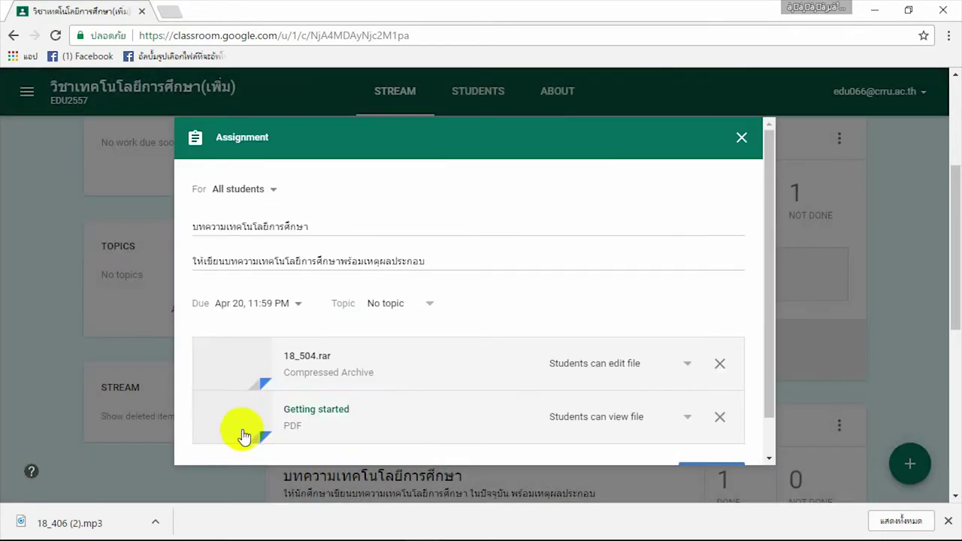
{"action": "scroll", "coordinate": [464, 356], "scroll_direction": "down", "scroll_amount": 1}
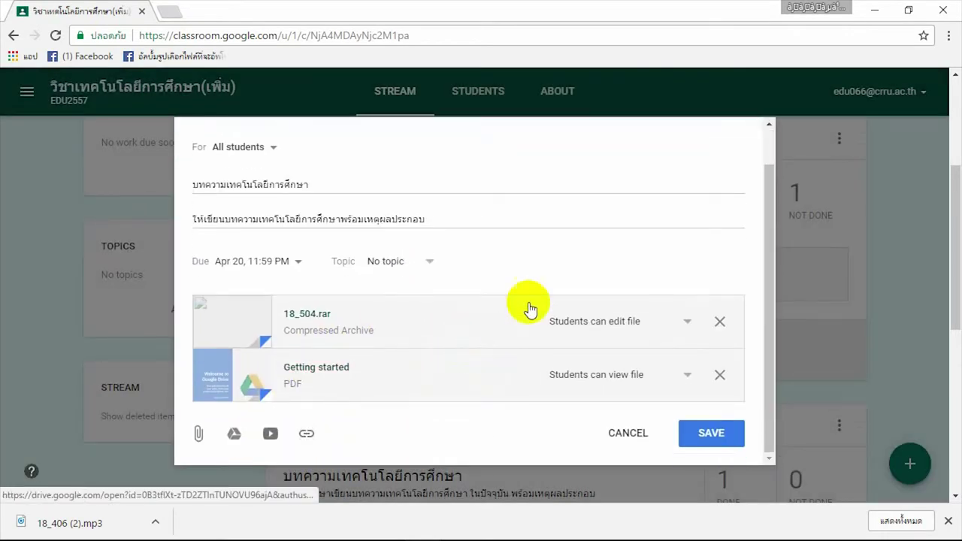
{"action": "left_click", "coordinate": [713, 439]}
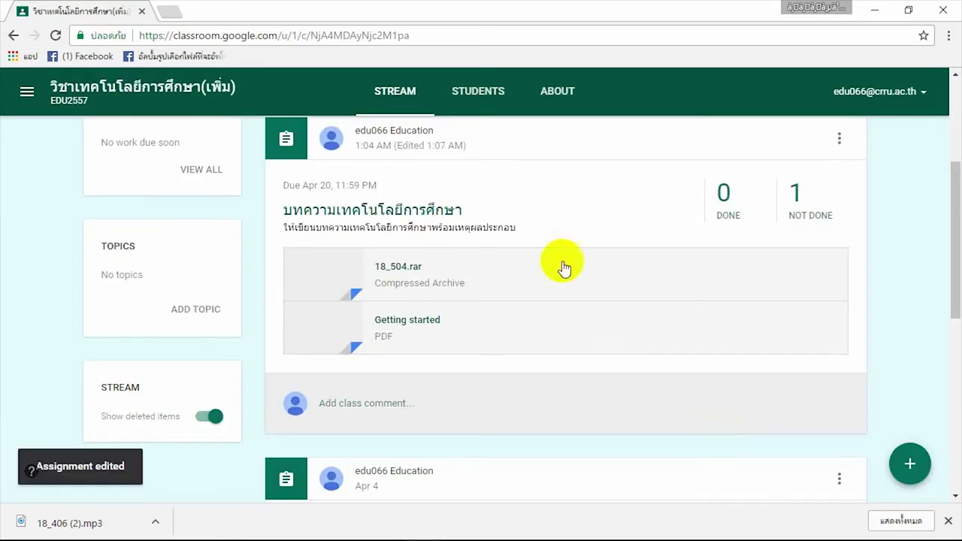
- Review the edited article assignment in the class stream and the actions available for the post
{"action": "scroll", "coordinate": [594, 267], "scroll_direction": "up", "scroll_amount": 2}
{"action": "scroll", "coordinate": [752, 290], "scroll_direction": "down", "scroll_amount": 2}
{"action": "scroll", "coordinate": [736, 275], "scroll_direction": "up", "scroll_amount": 1}
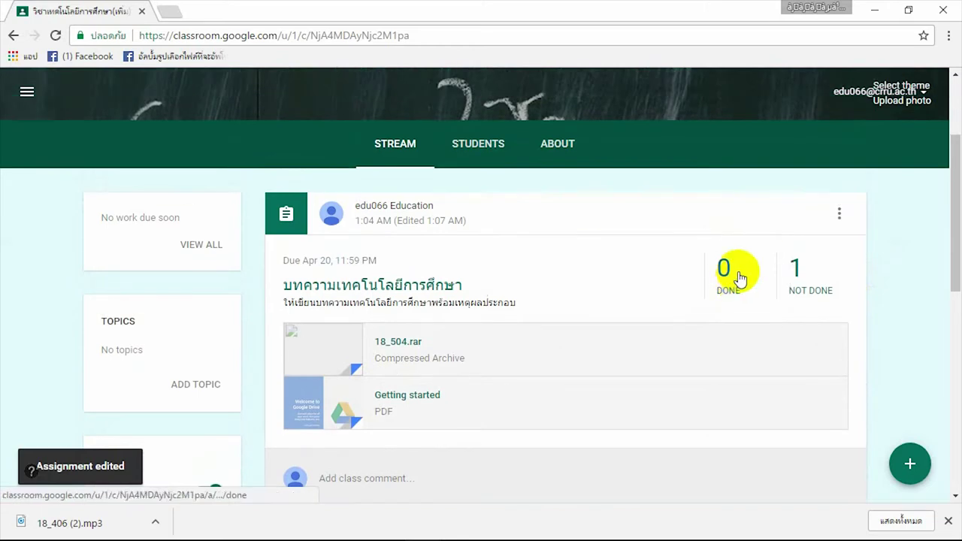
{"action": "left_click", "coordinate": [839, 215]}
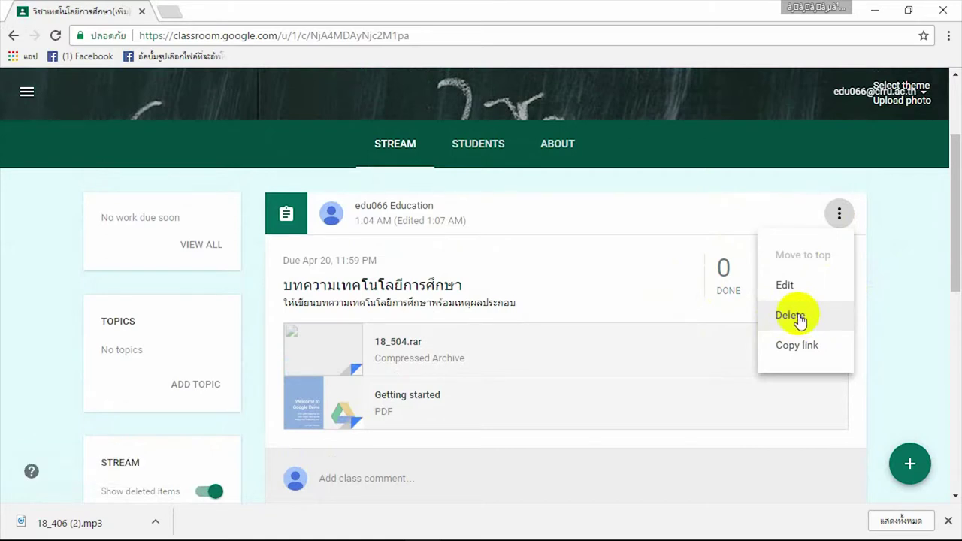
{"action": "left_click", "coordinate": [655, 218]}
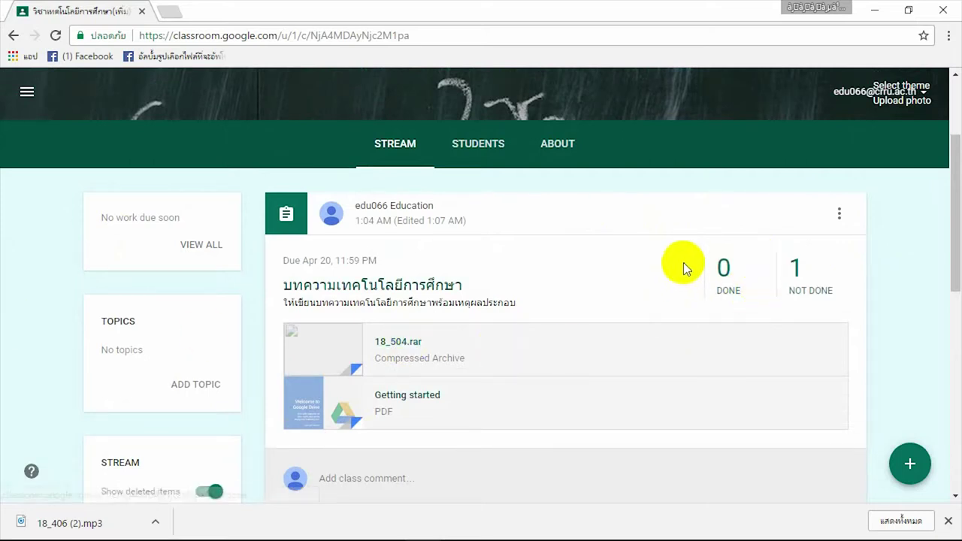
{"action": "left_click", "coordinate": [841, 214]}
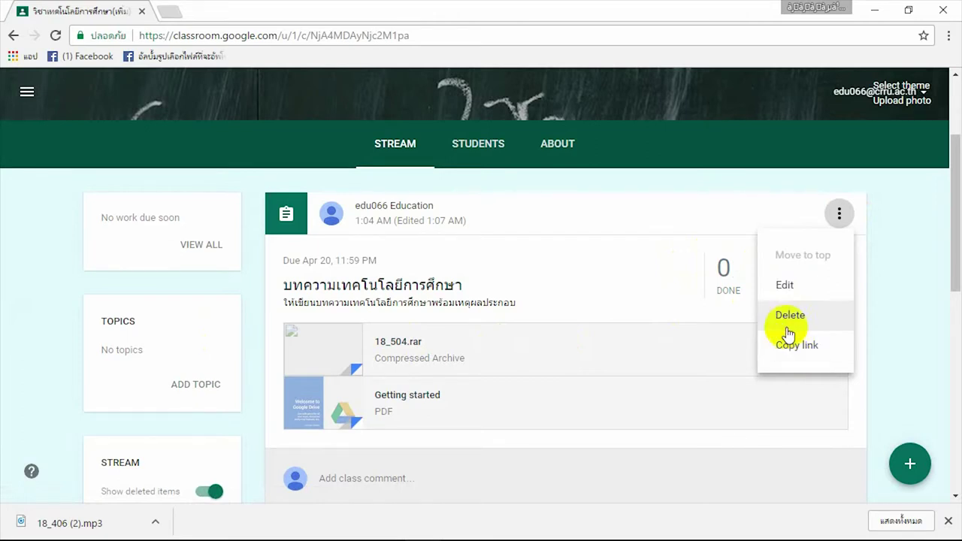
{"action": "left_click", "coordinate": [631, 215]}
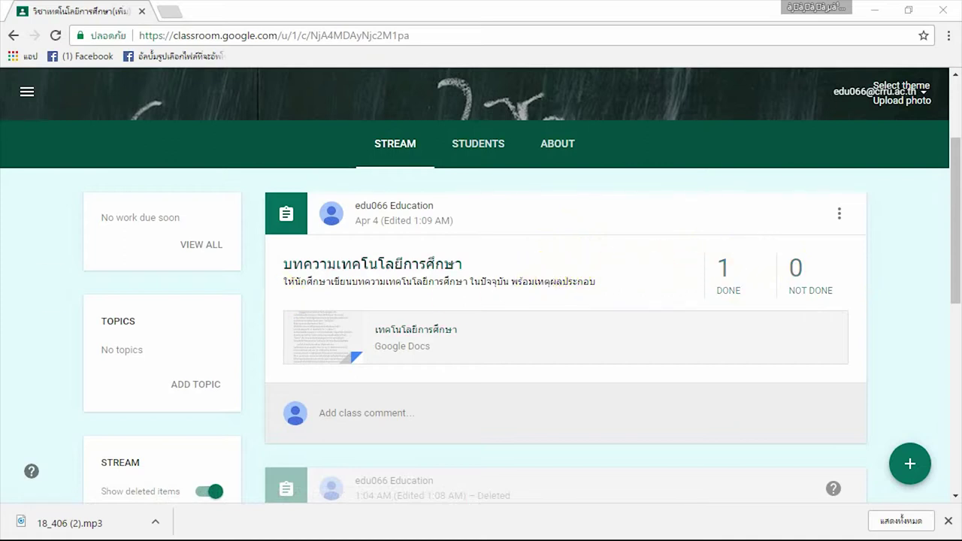
- Open the completed submissions of the April 4 article assignment and view the student's submitted work
{"action": "left_click", "coordinate": [728, 275]}
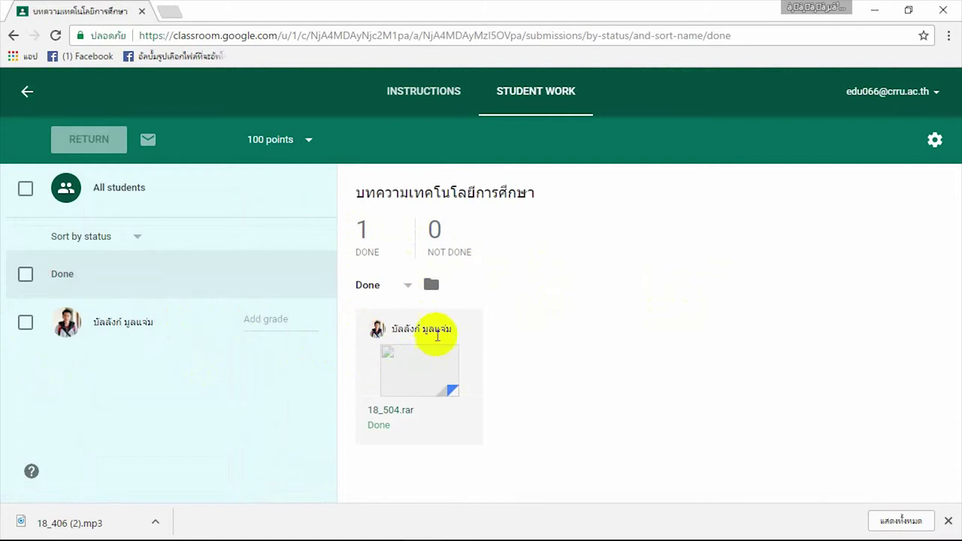
{"action": "left_click", "coordinate": [117, 323]}
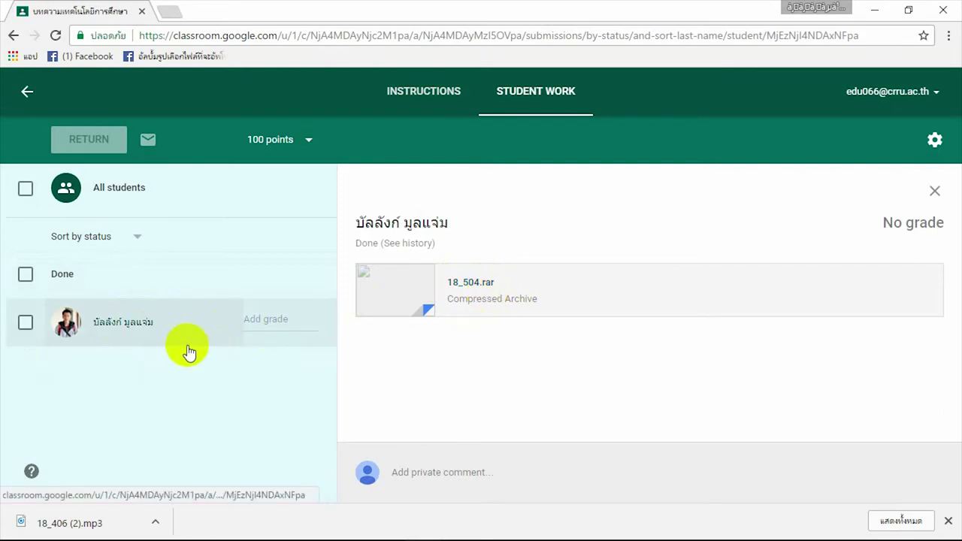
{"action": "left_click", "coordinate": [271, 322]}
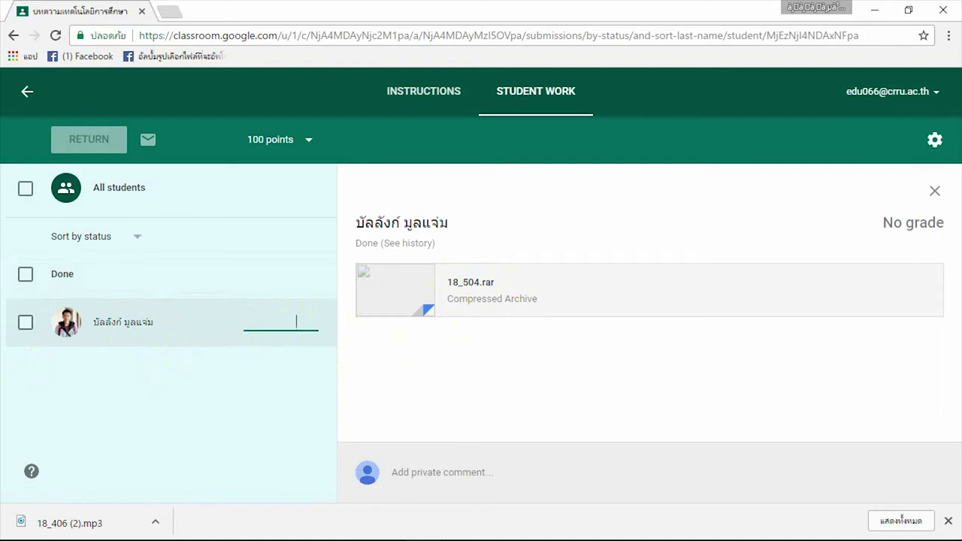
{"action": "left_click", "coordinate": [124, 238]}
{"action": "left_click", "coordinate": [80, 284]}
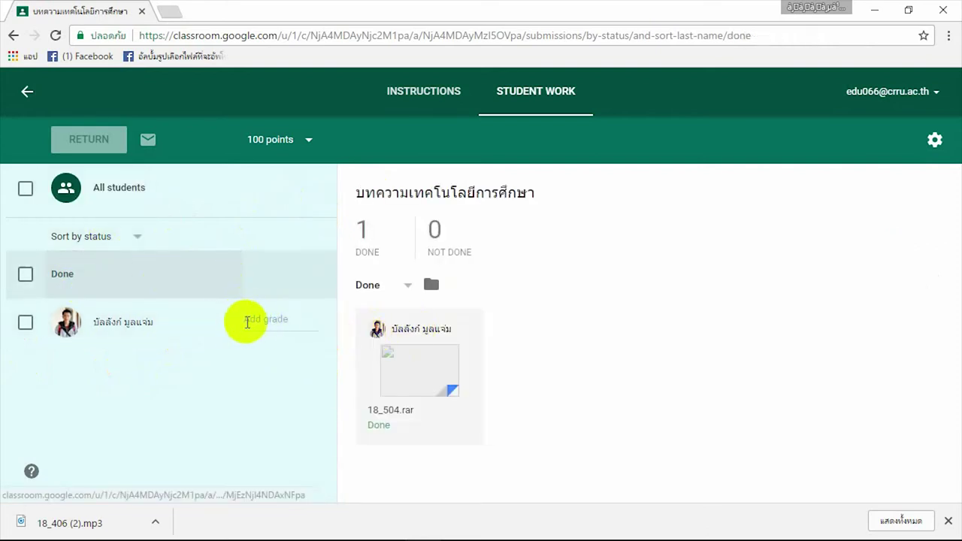
- Grade the student's submission 90 out of 100 points
{"action": "left_click", "coordinate": [258, 321]}
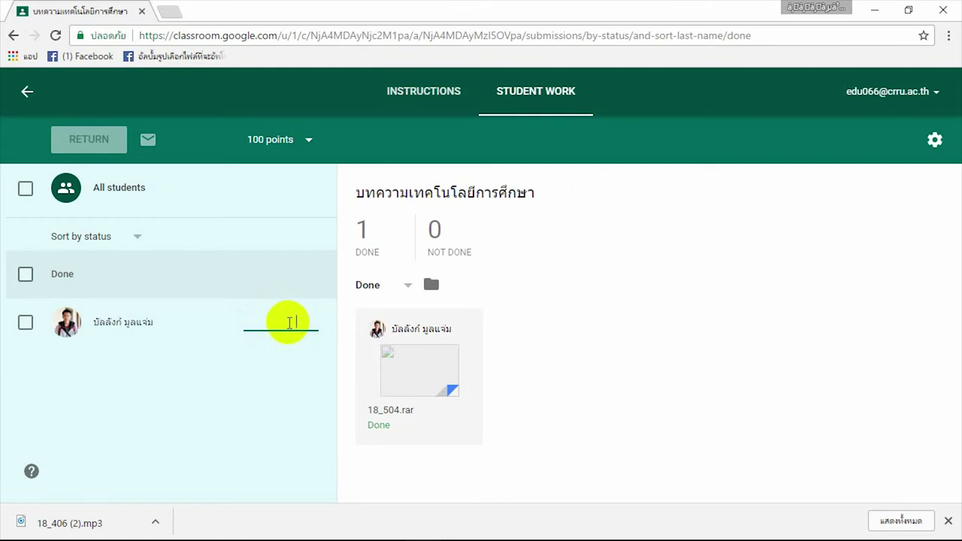
{"action": "type", "text": "90"}
{"action": "left_click", "coordinate": [398, 484]}
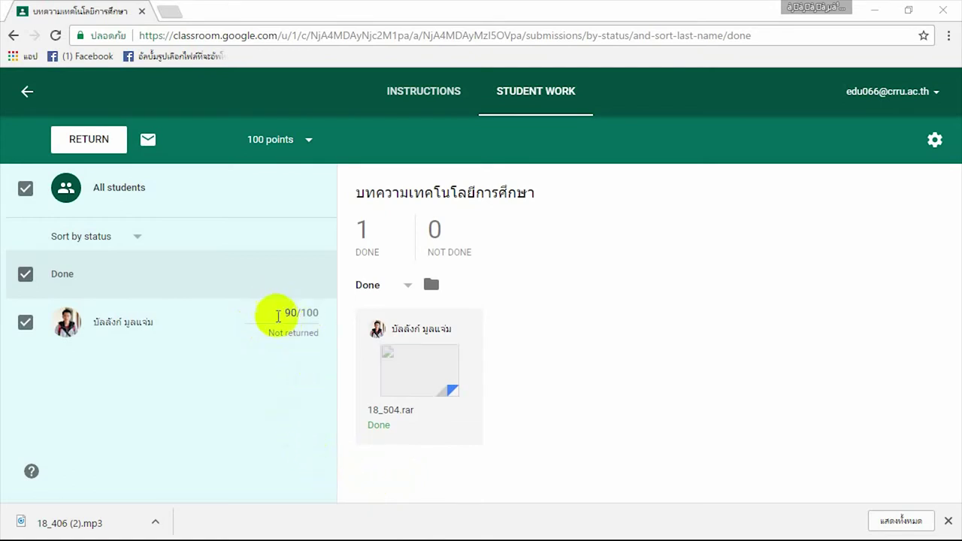
{"action": "left_click", "coordinate": [281, 135]}
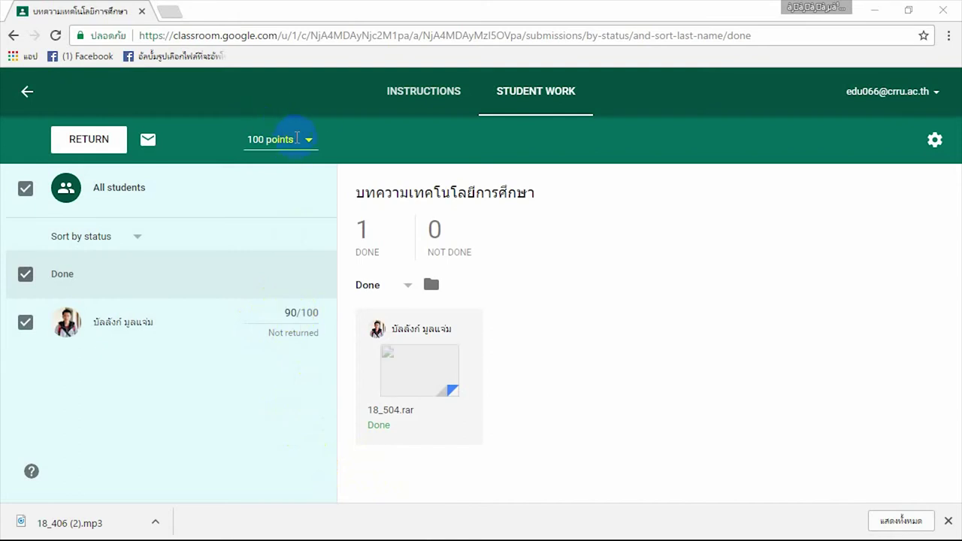
{"action": "left_click", "coordinate": [289, 316]}
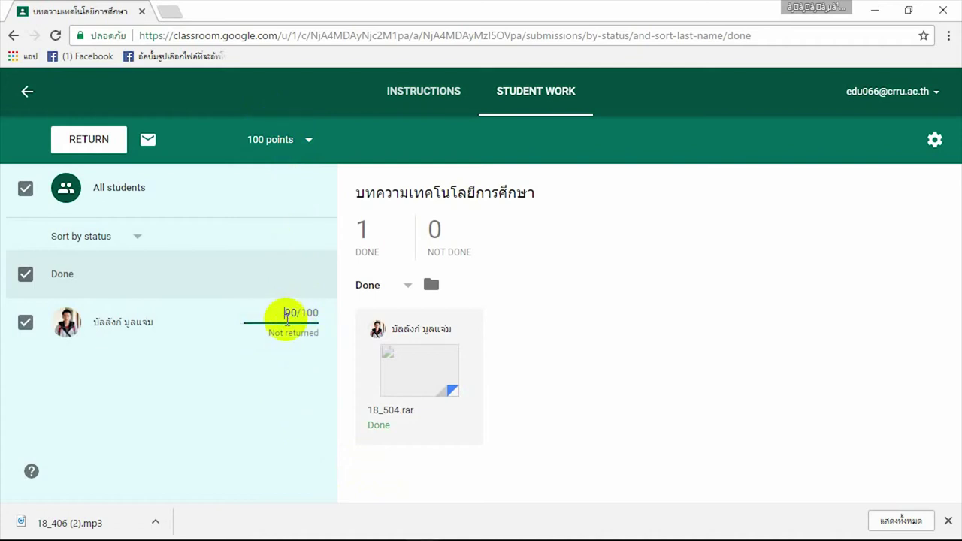
- Return the graded work to the student with the private comment "เพิ่มเนื้อหา"
{"action": "left_click", "coordinate": [90, 139]}
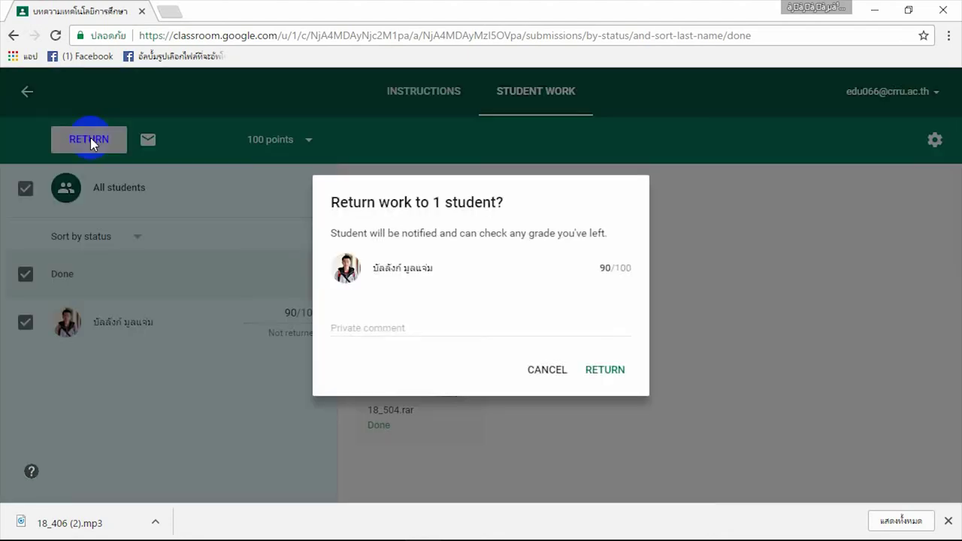
{"action": "left_click", "coordinate": [406, 326]}
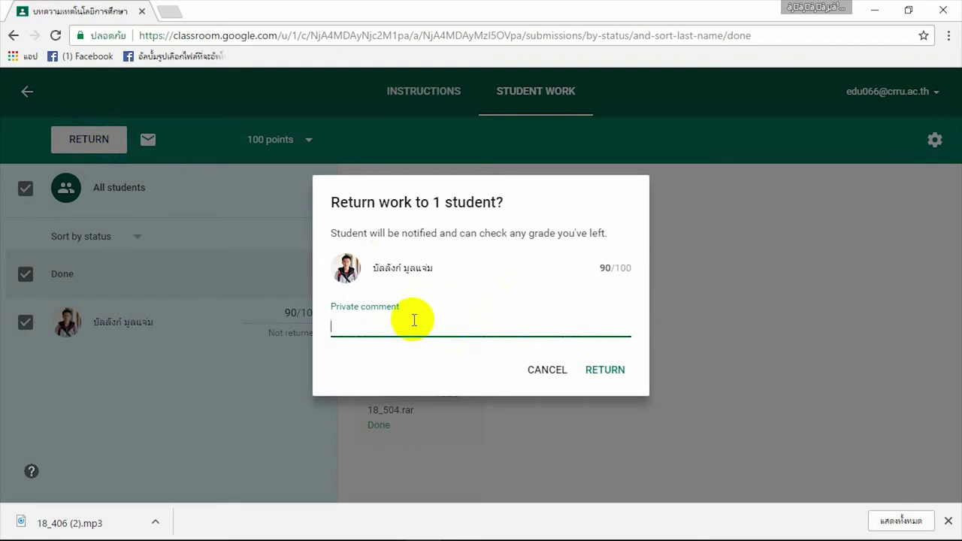
{"action": "type", "text": "เพิ่มเนื้อหา"}
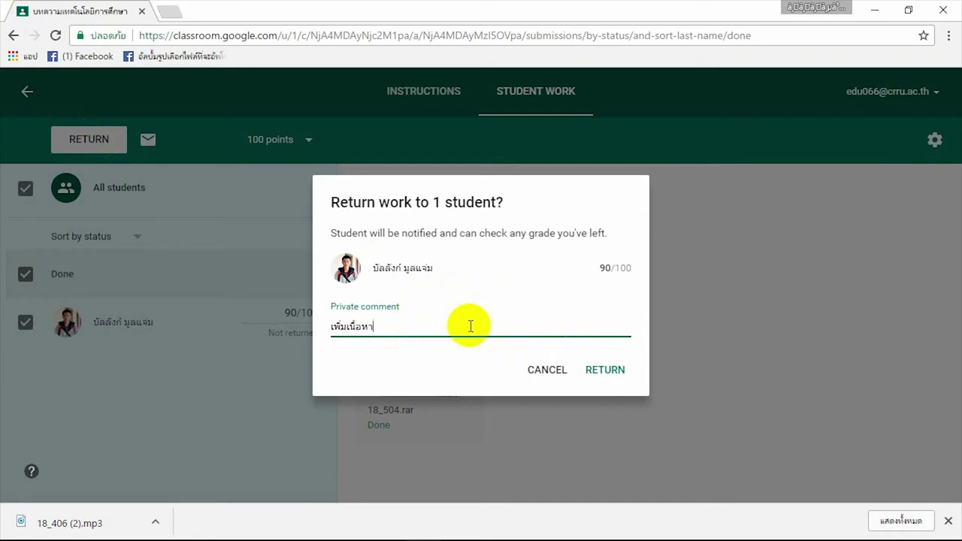
{"action": "left_click", "coordinate": [607, 370]}
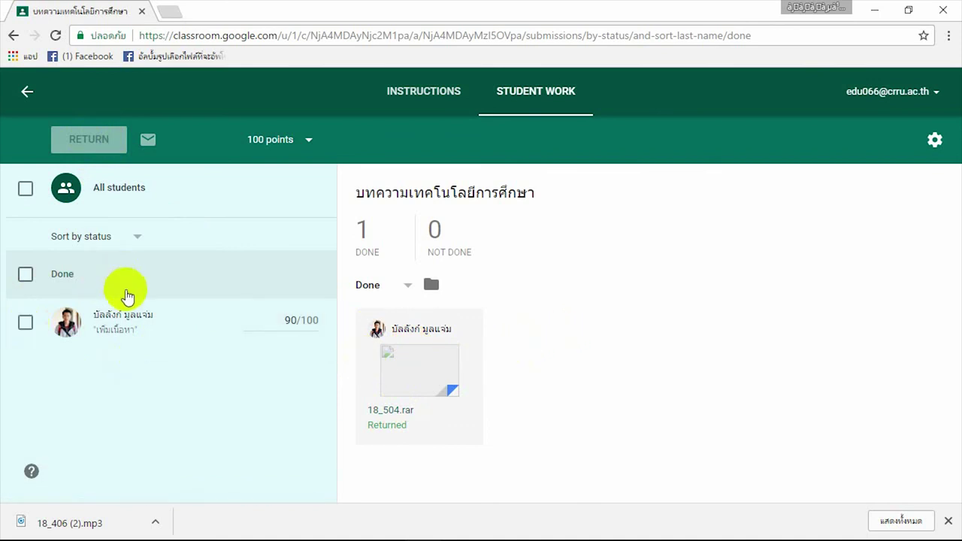
- Change the grade of the student's returned submission to 100
{"action": "left_click", "coordinate": [294, 321]}
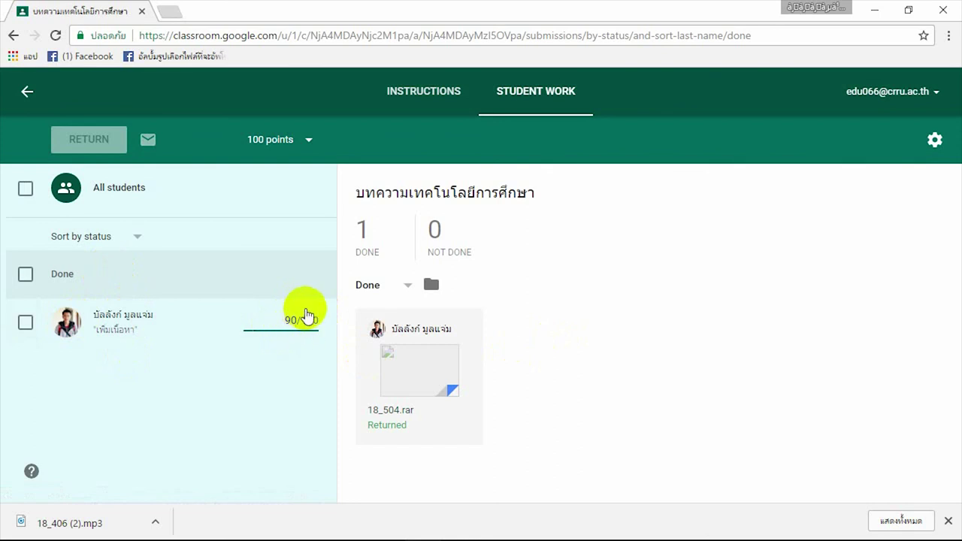
{"action": "key", "text": "Delete"}
{"action": "key", "text": "Delete"}
{"action": "type", "text": "100"}
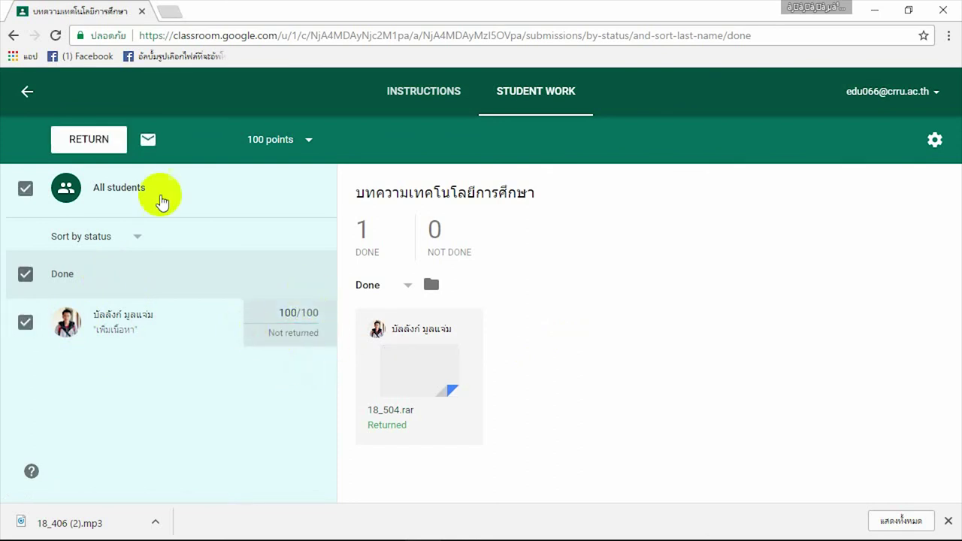
- Return the updated grade to the student with the private comment "ดีมาก" and leave the student work page
{"action": "left_click", "coordinate": [88, 139]}
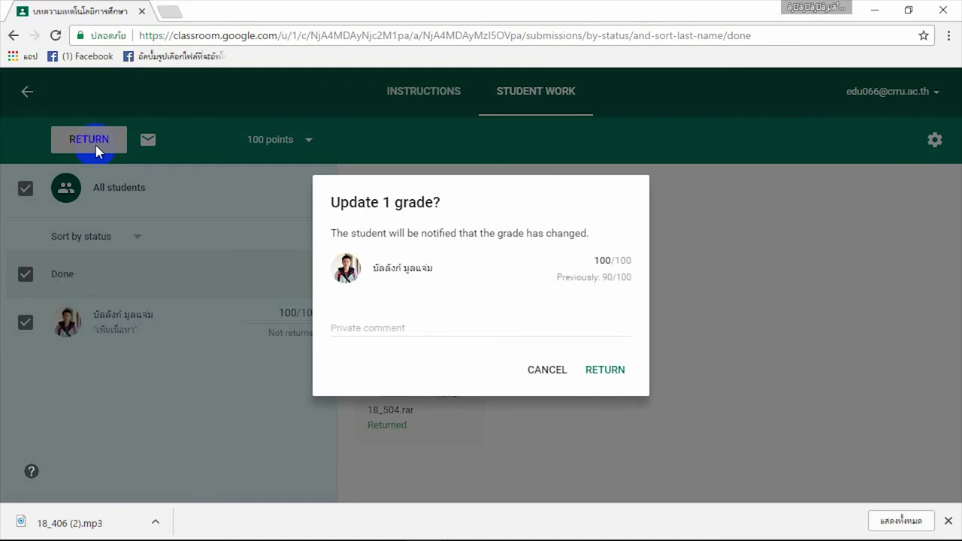
{"action": "left_click", "coordinate": [462, 328]}
{"action": "type", "text": "ดีมาก"}
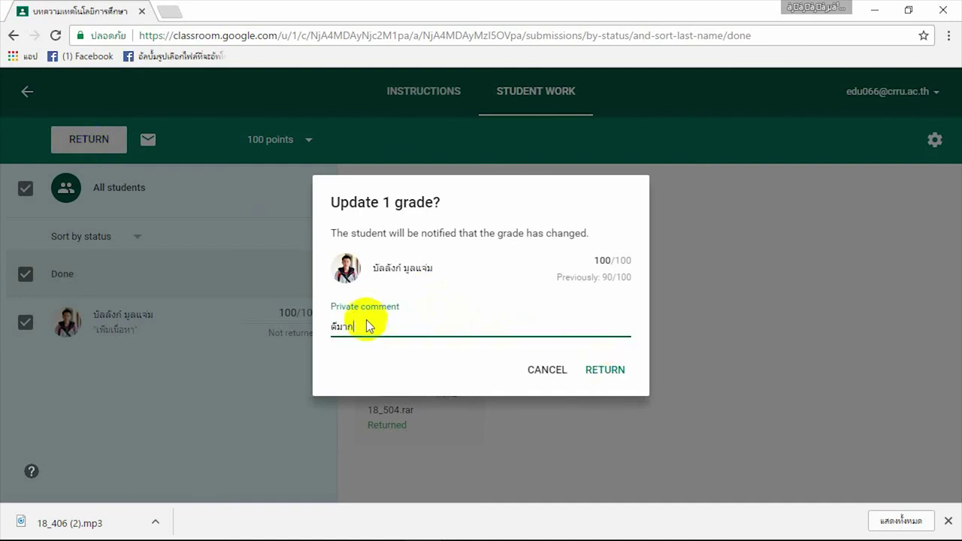
{"action": "left_click", "coordinate": [614, 369]}
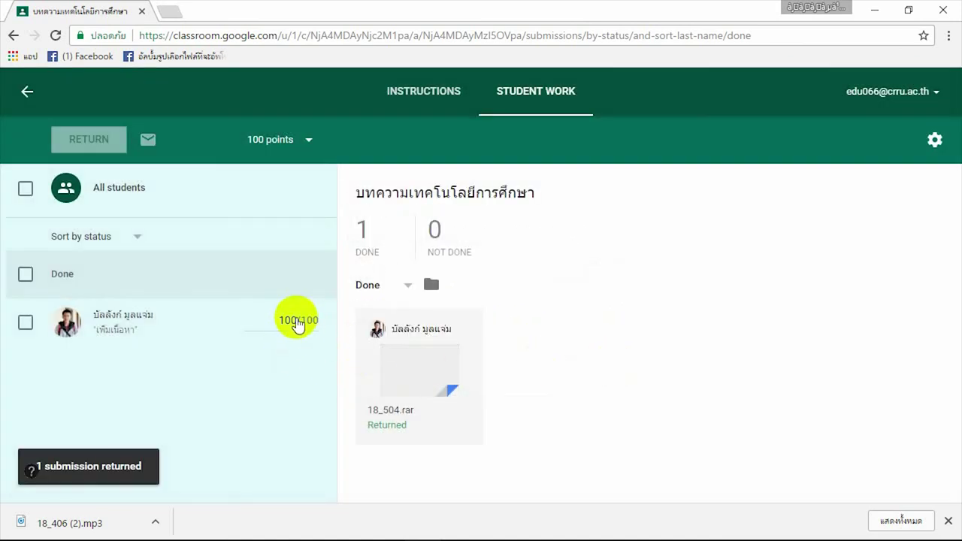
{"action": "left_click", "coordinate": [27, 91]}
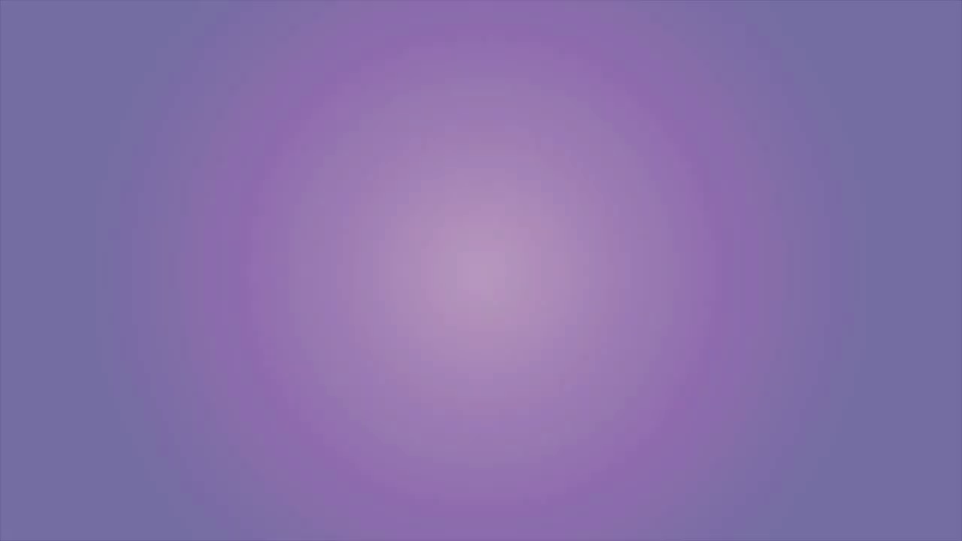